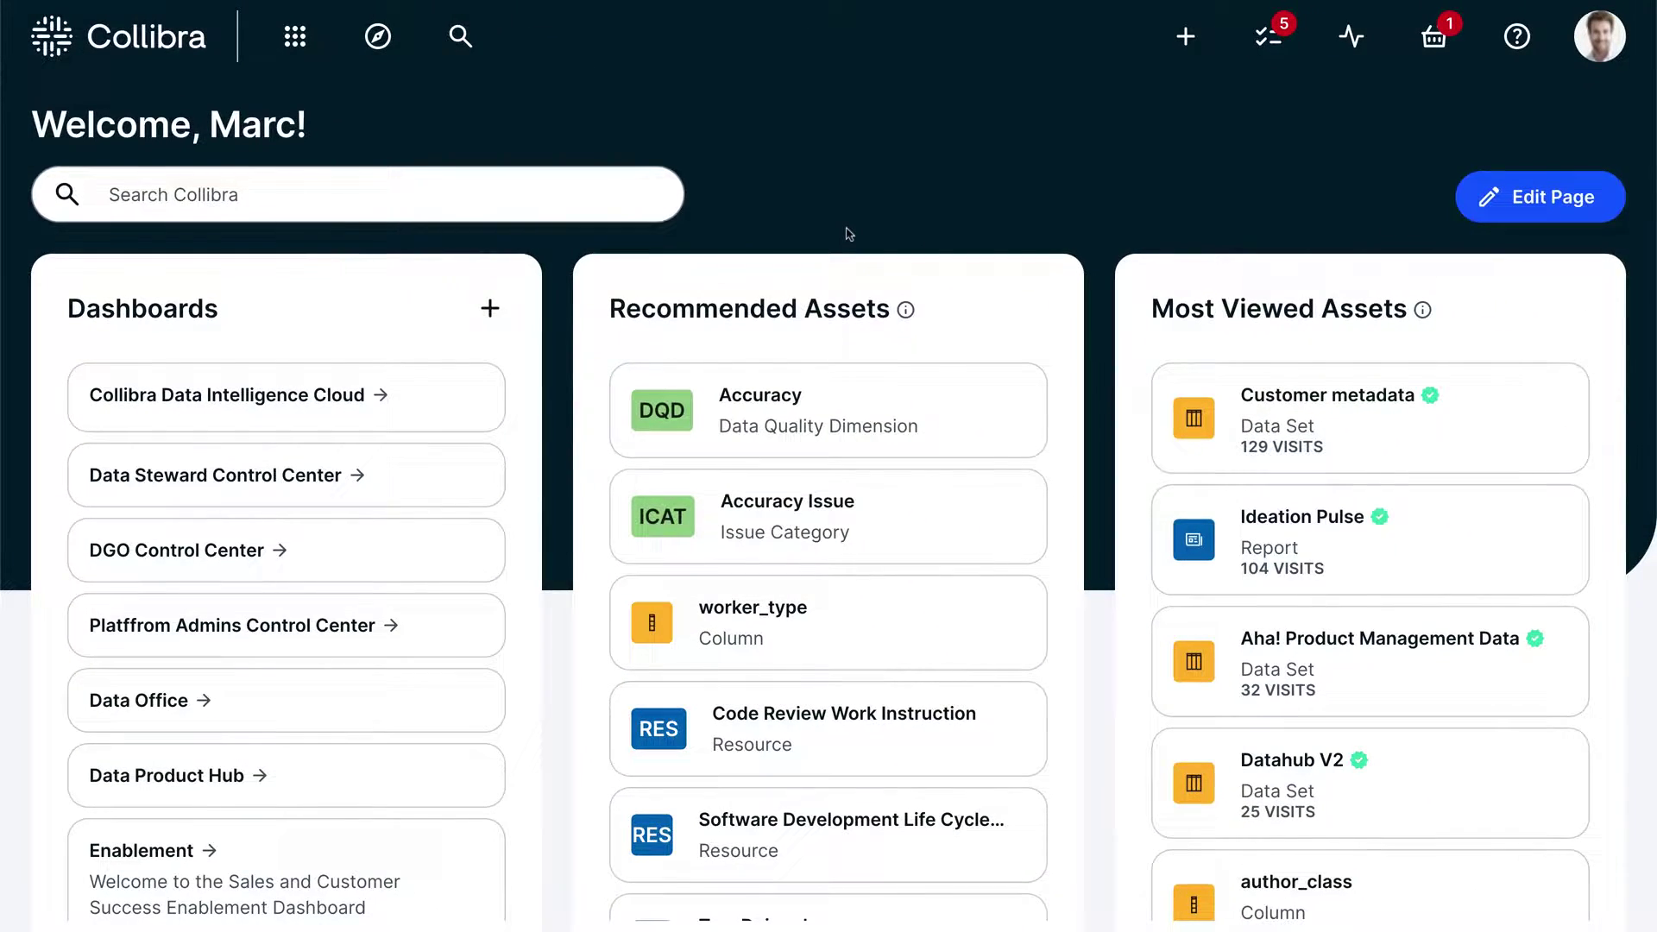
# View the DGO Control Center dashboard, then browse to the 2. Business > Marketing community
pyautogui.click(240, 580)
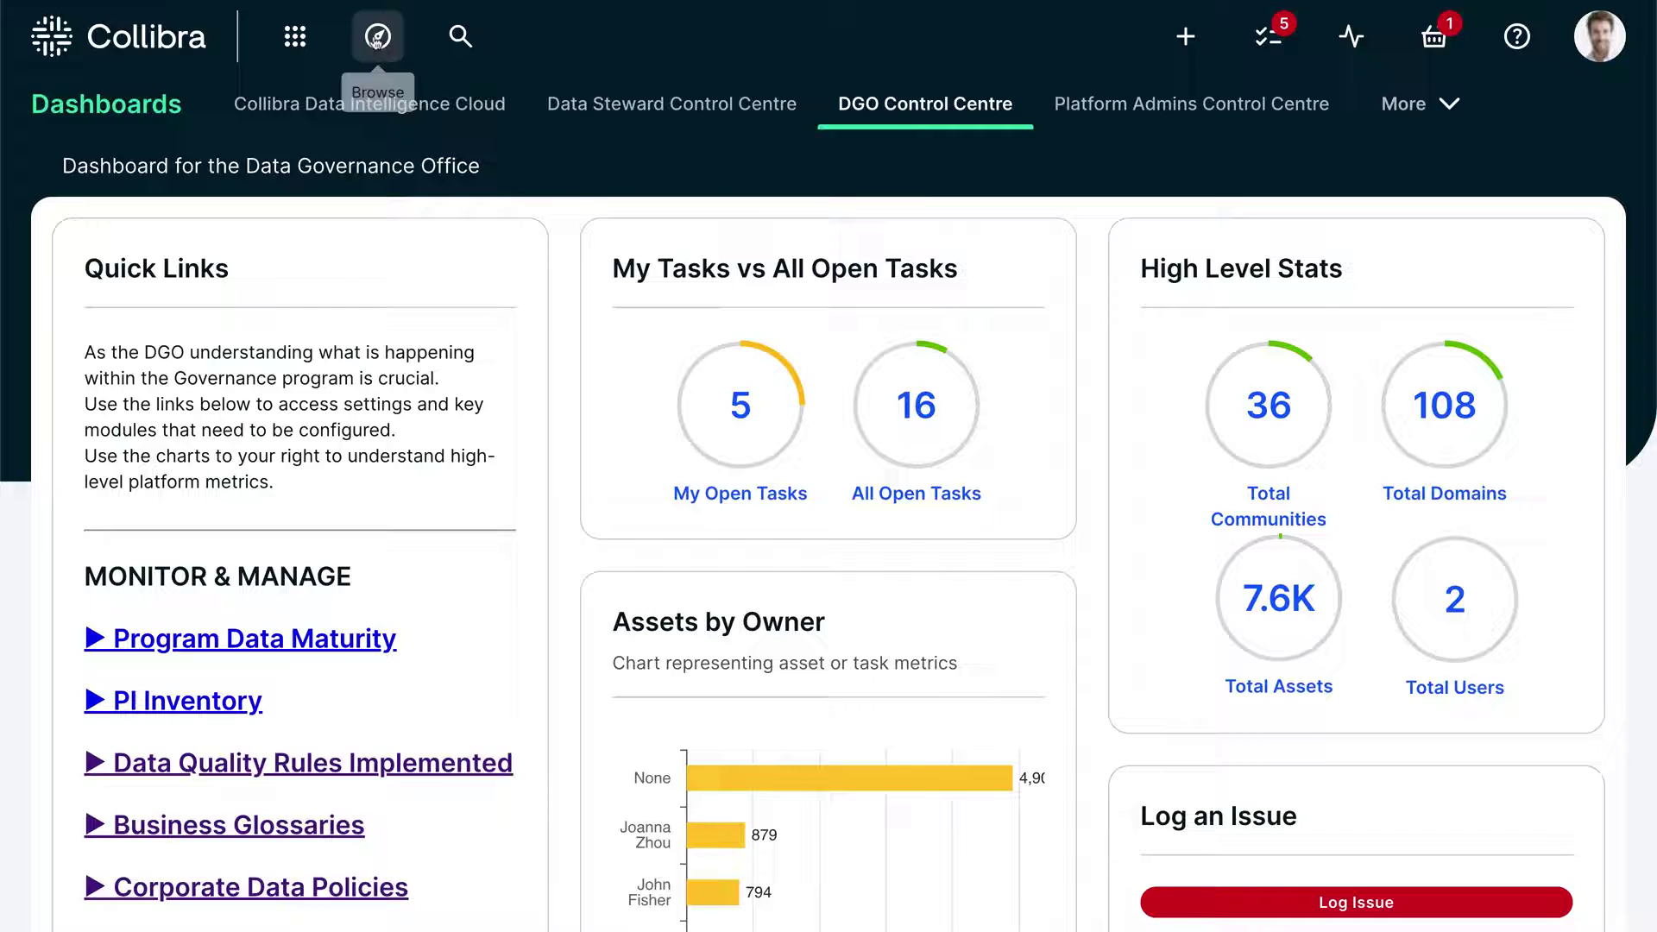
pyautogui.click(377, 37)
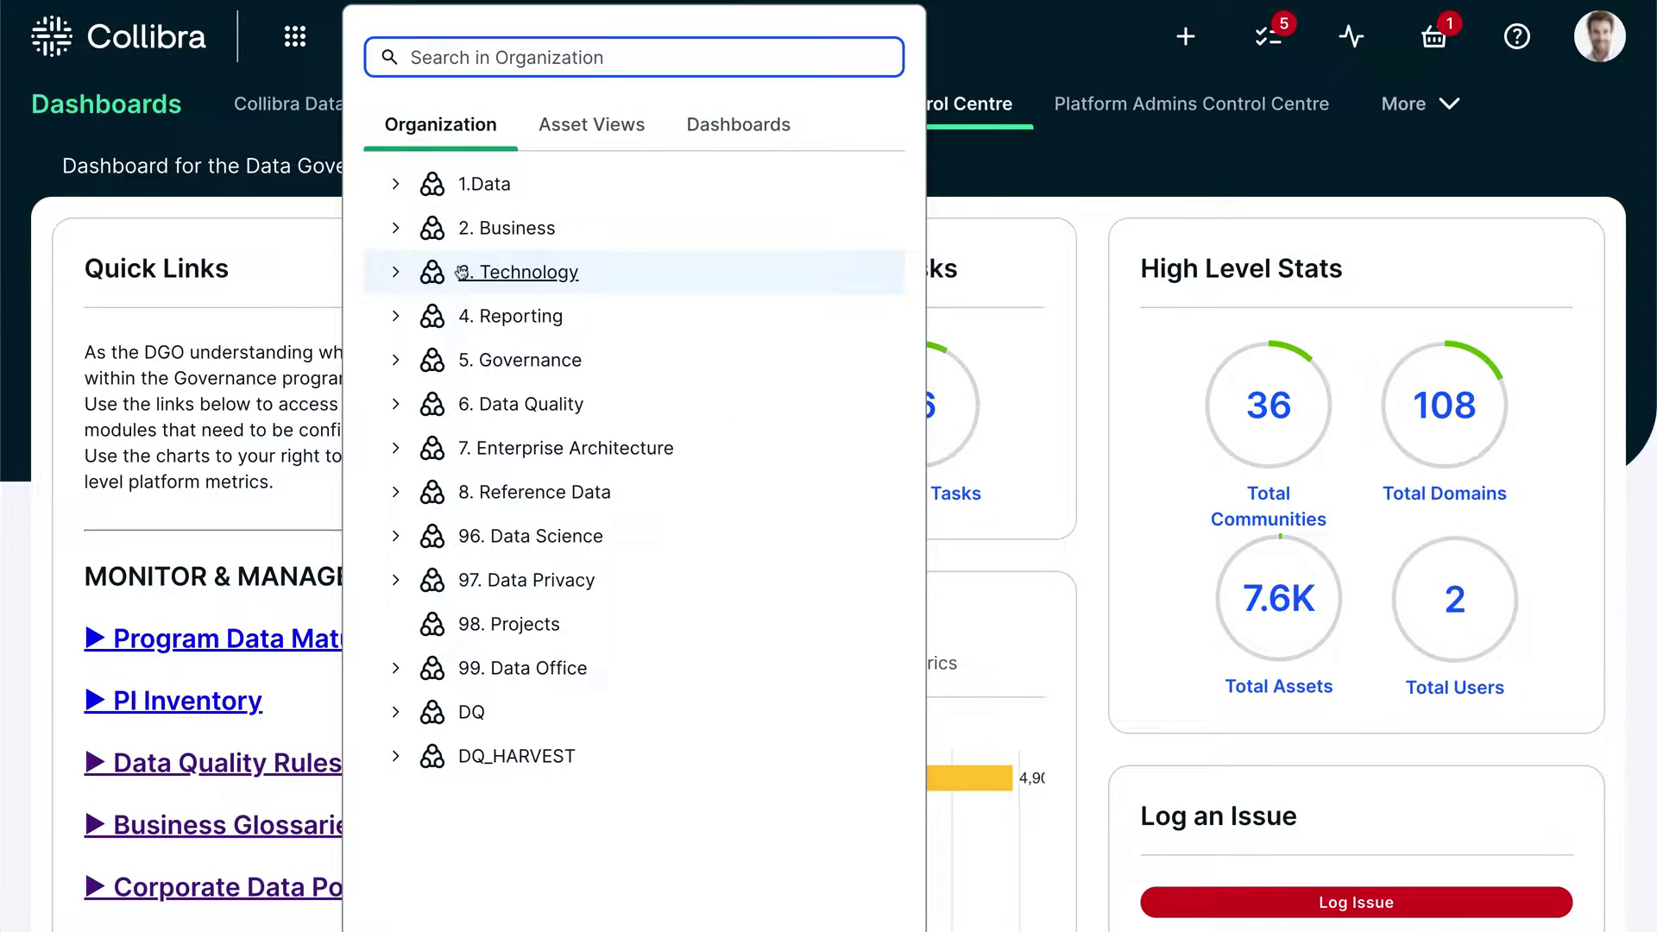
pyautogui.click(397, 229)
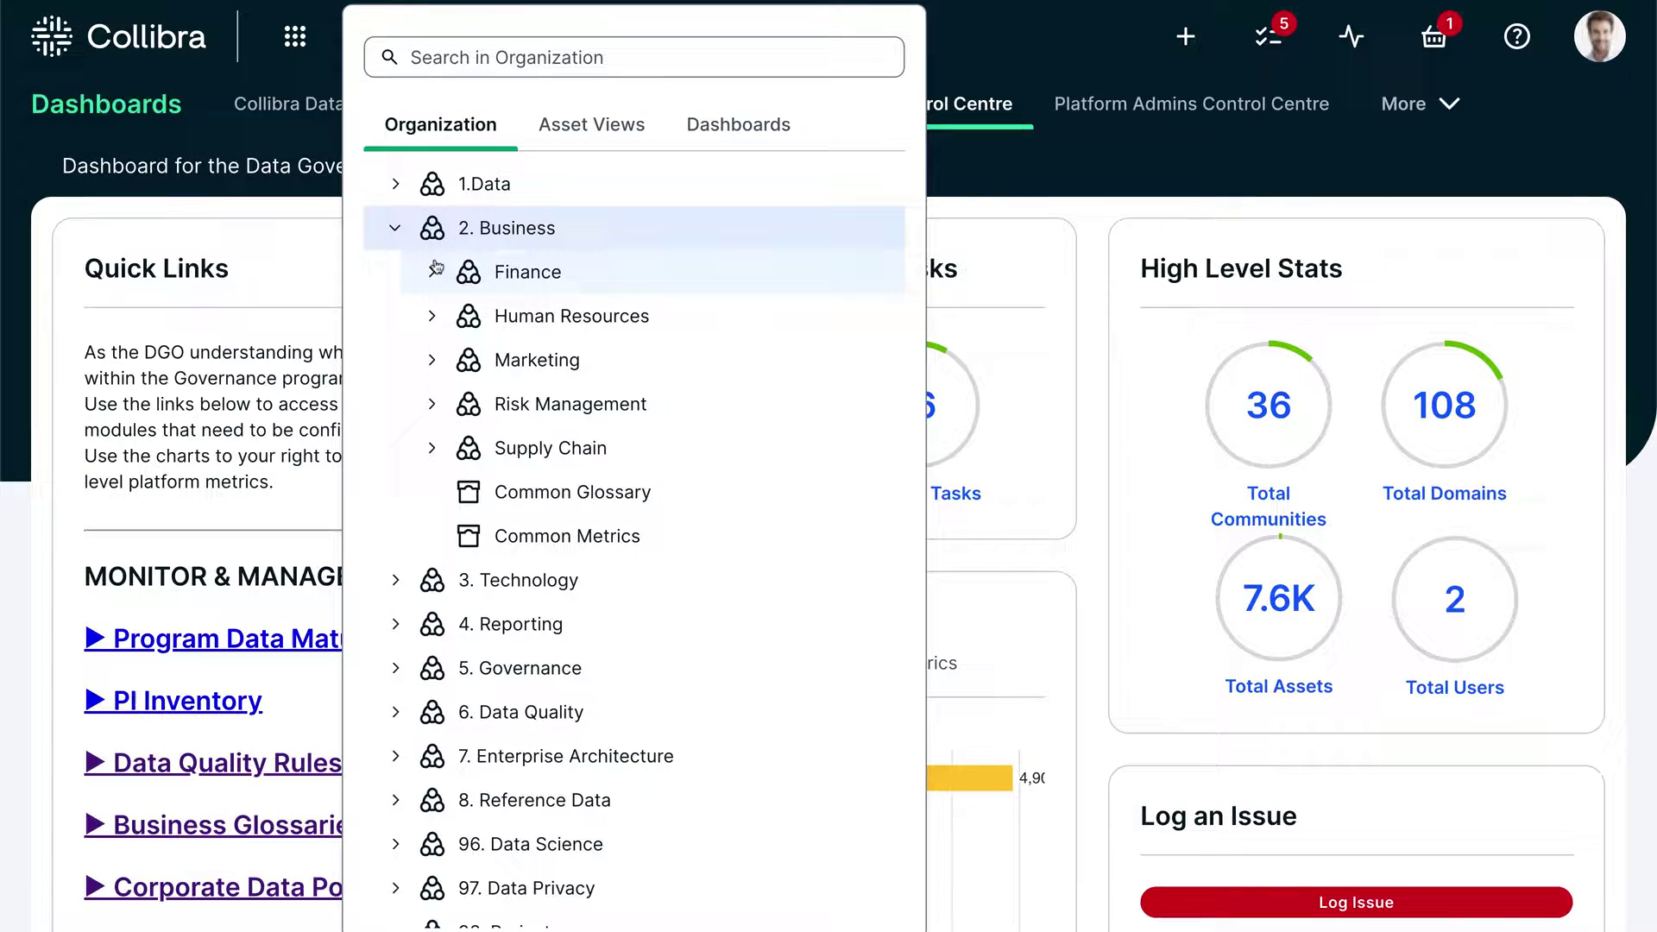
pyautogui.click(518, 362)
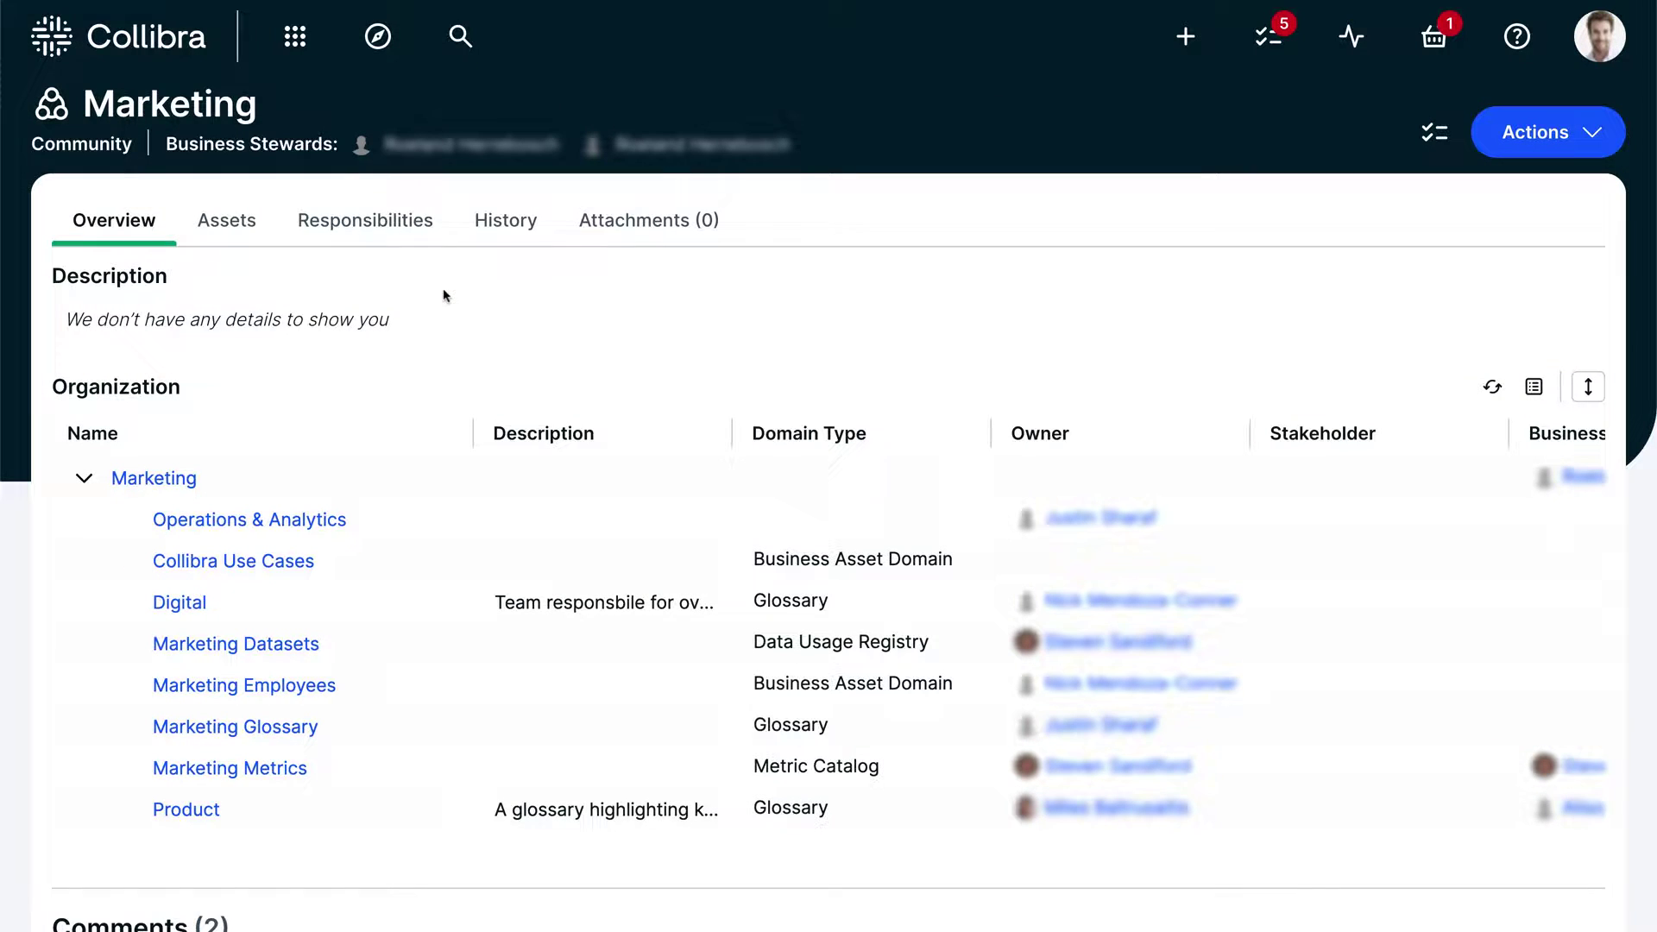
# Use the apps grid to visit the Business Glossary and then the Catalog
pyautogui.click(297, 26)
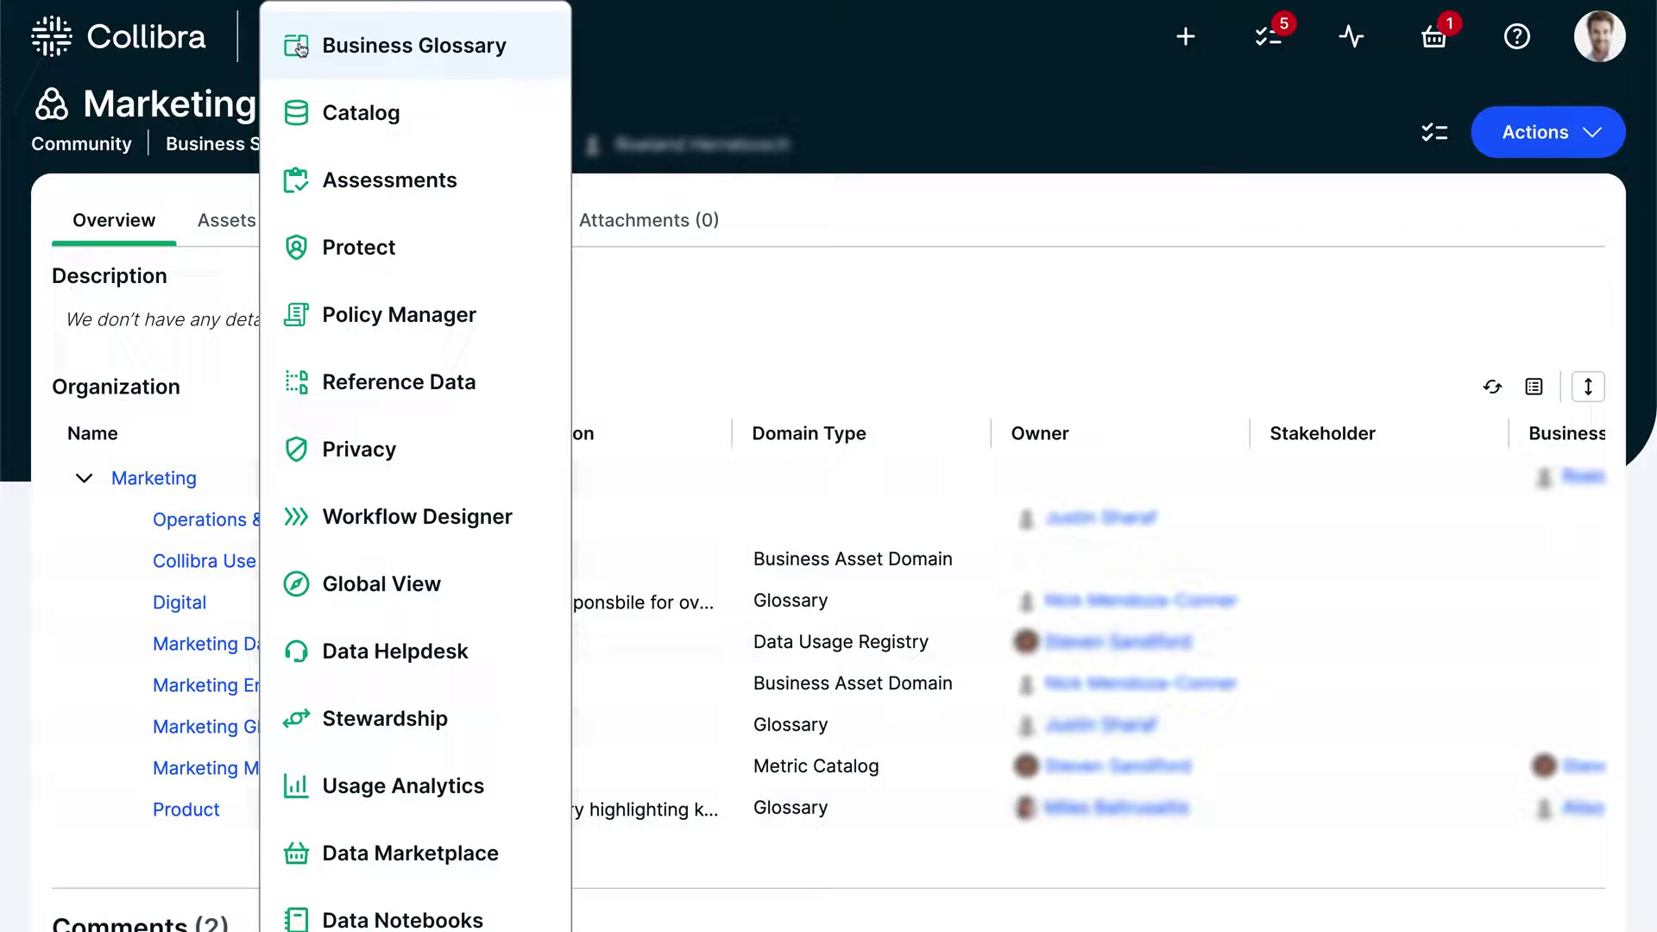
pyautogui.click(298, 45)
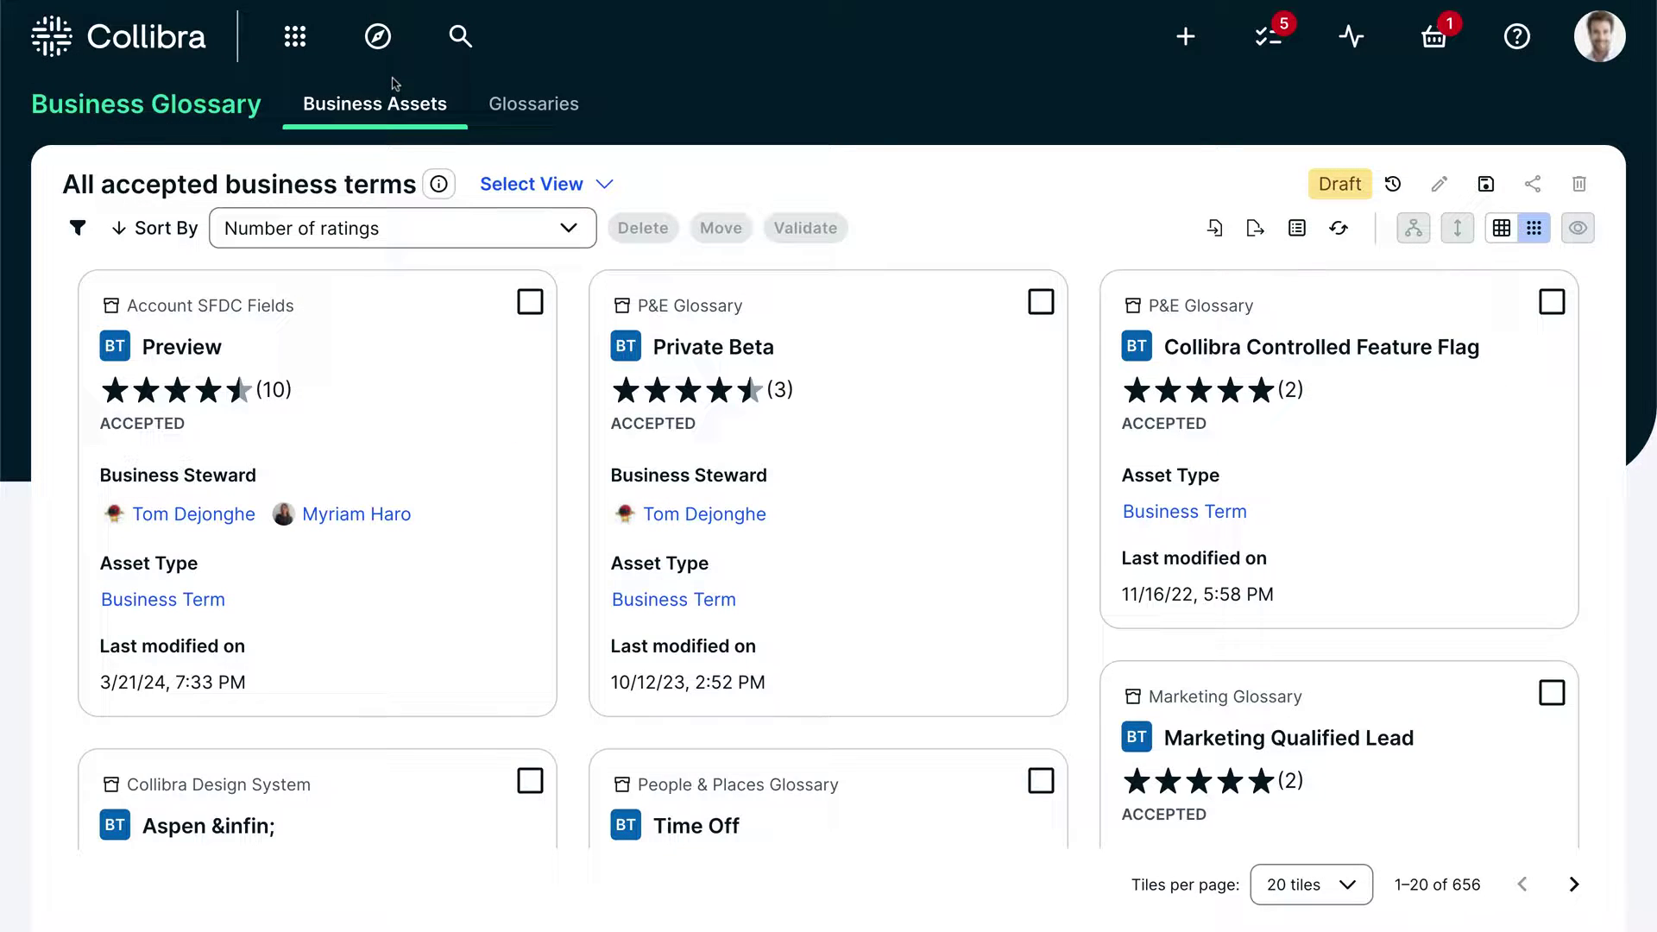
pyautogui.click(297, 36)
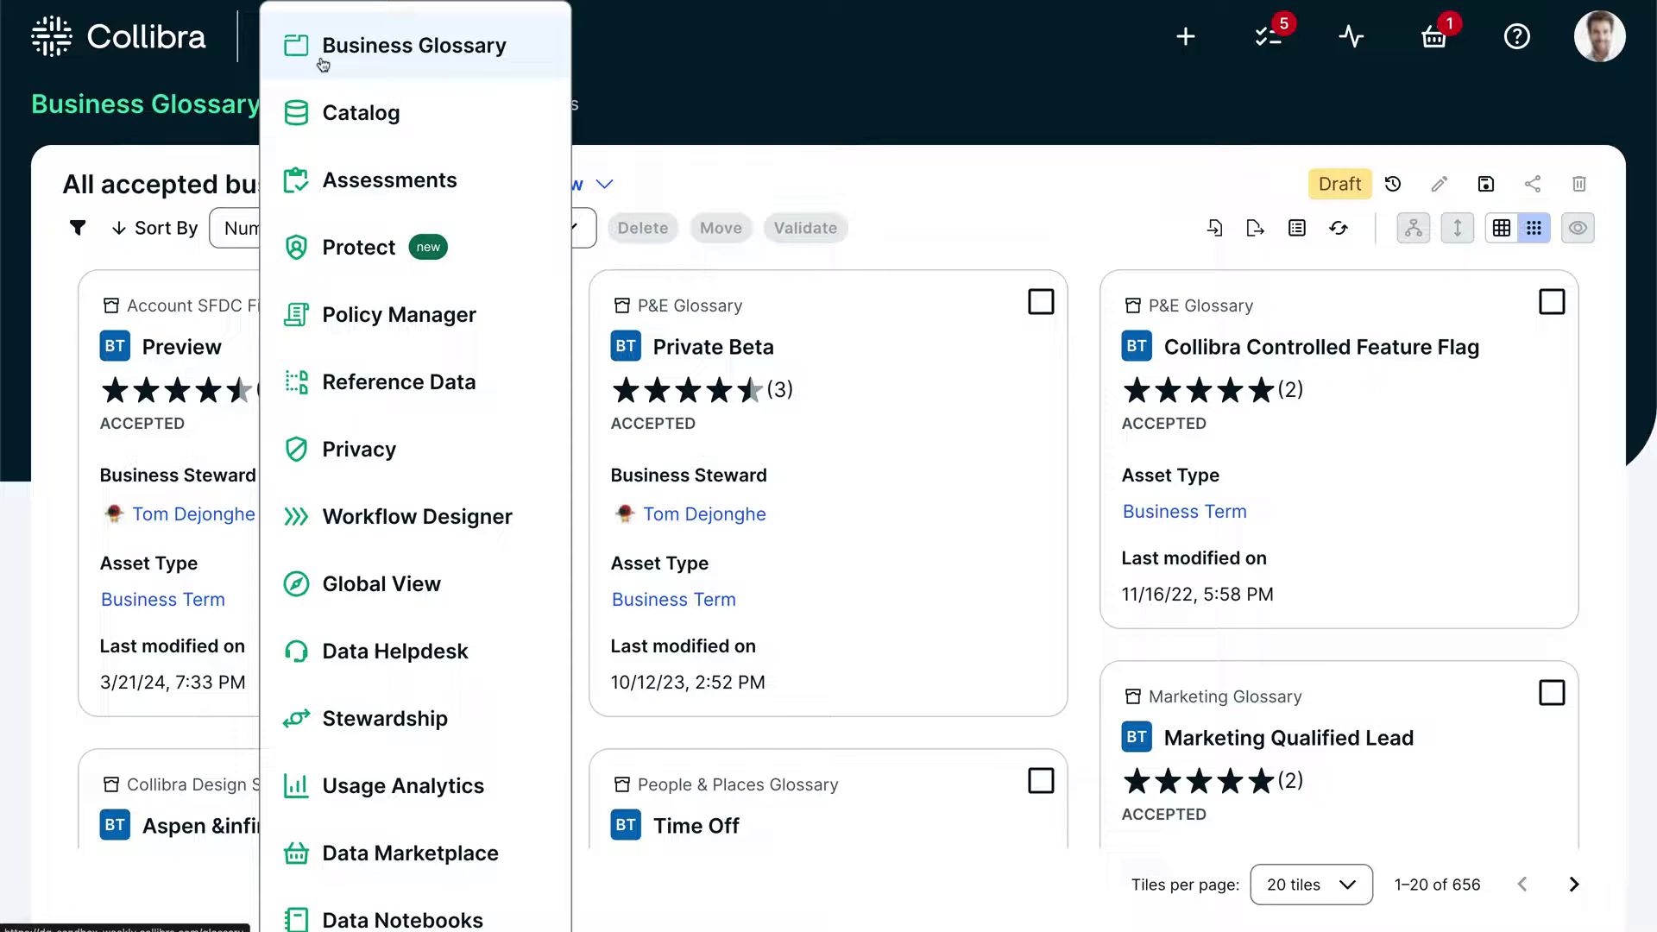
pyautogui.click(358, 110)
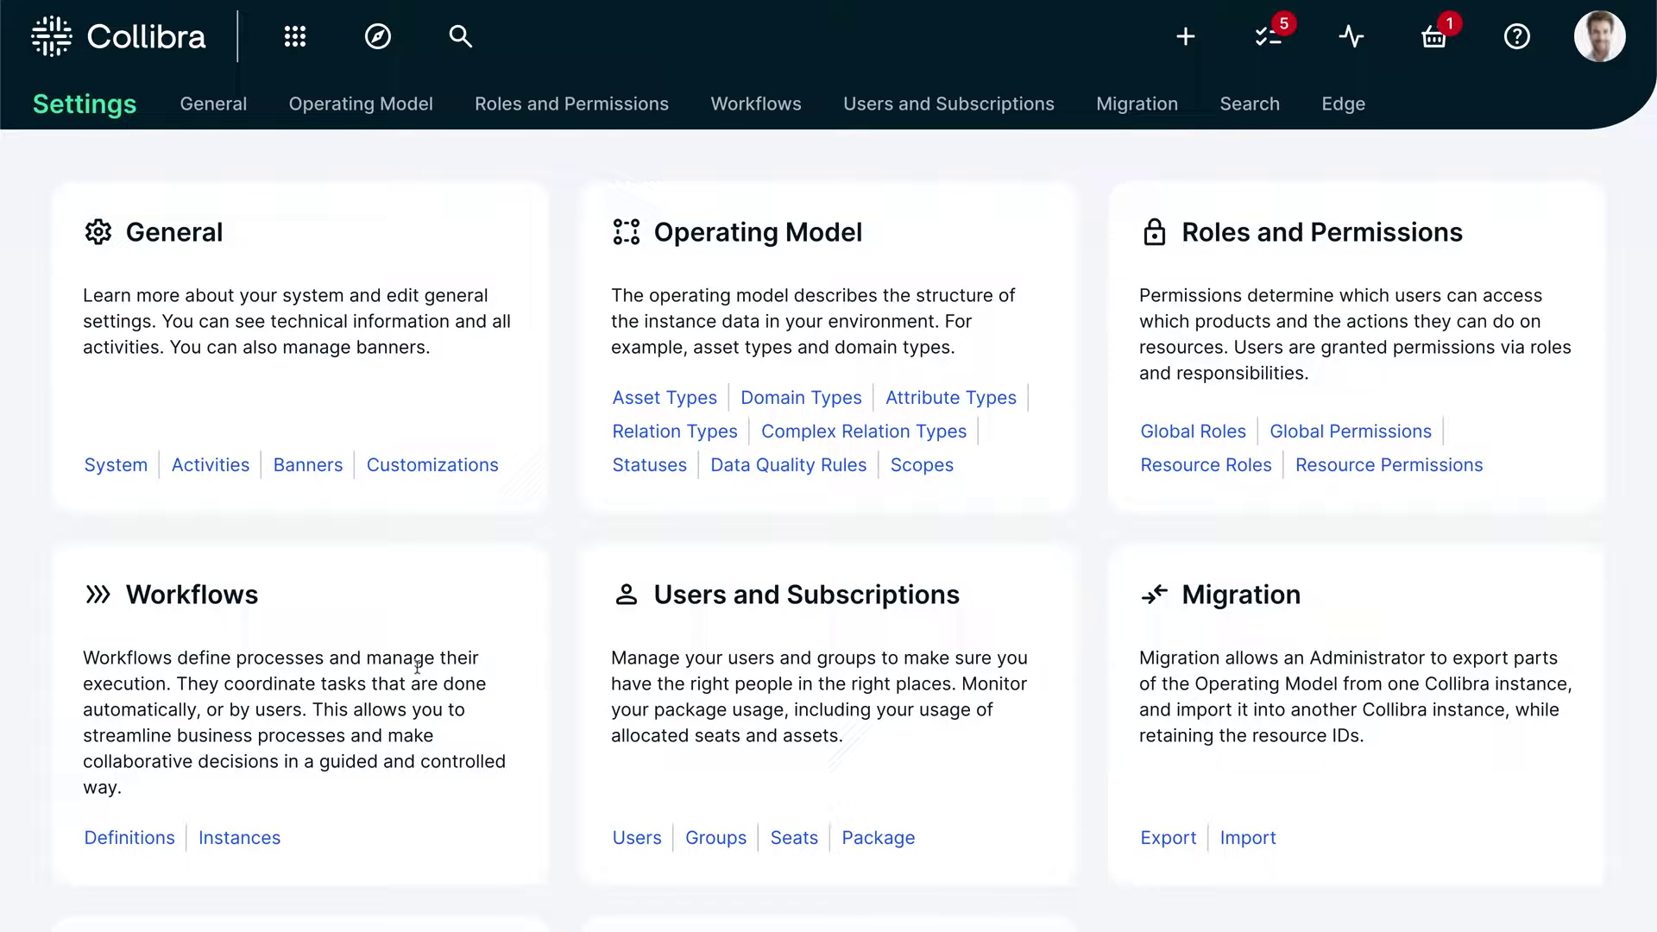
# Upload Trusty-Data-Co.svg as the On Dark logo in Customizations
pyautogui.click(445, 474)
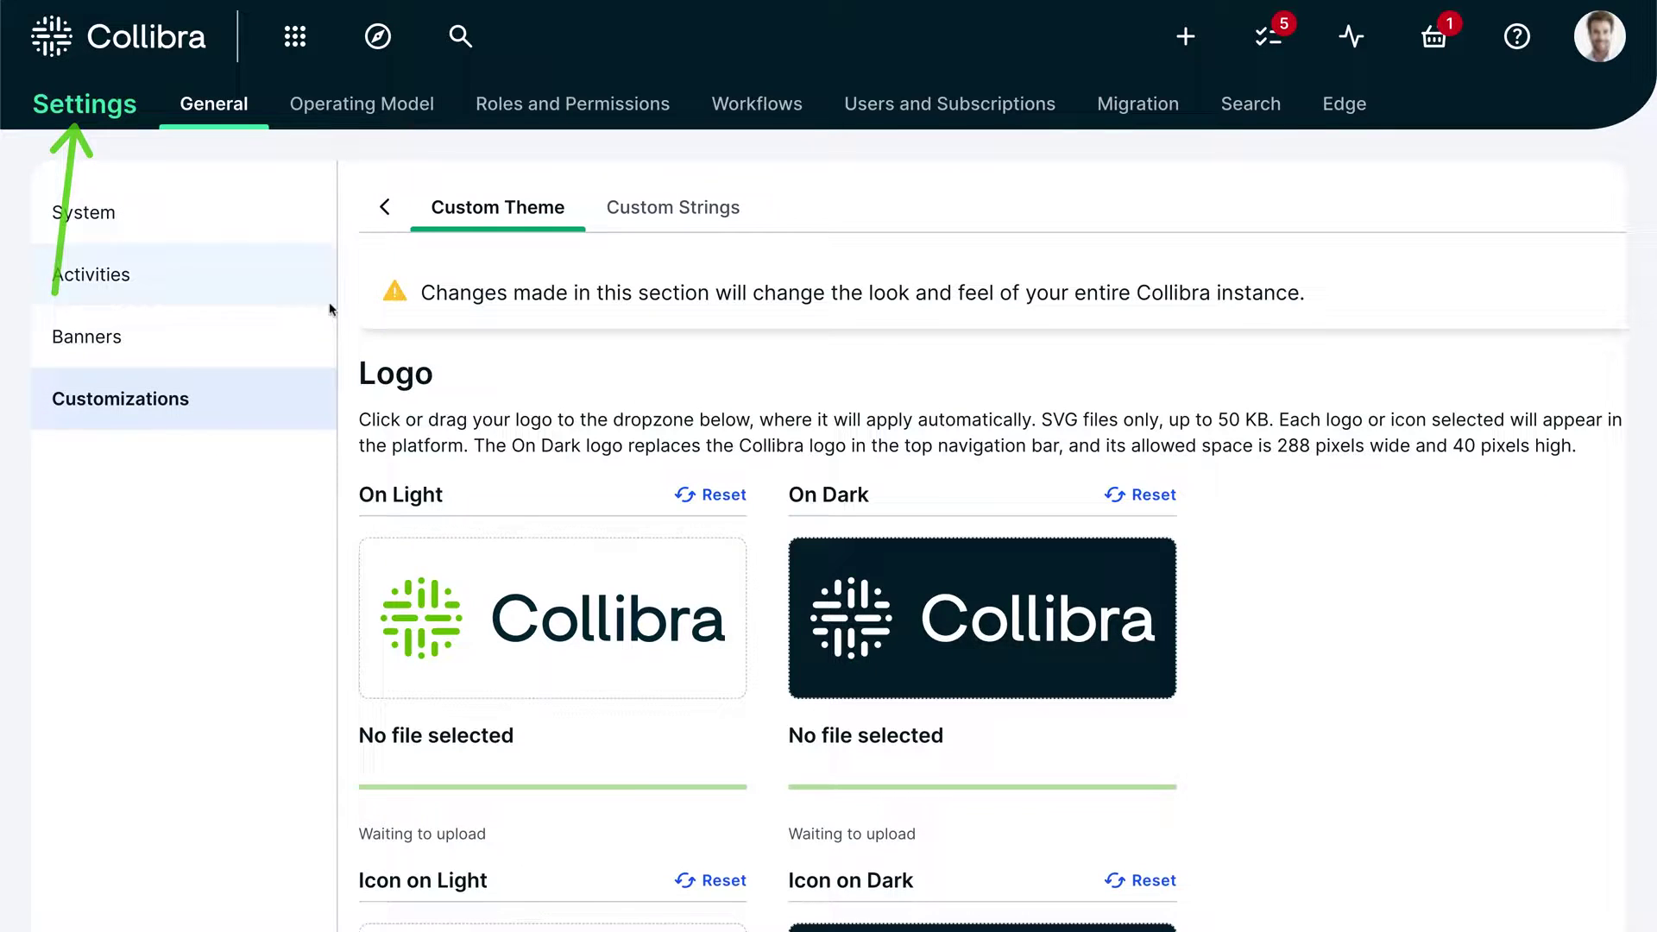
pyautogui.click(859, 614)
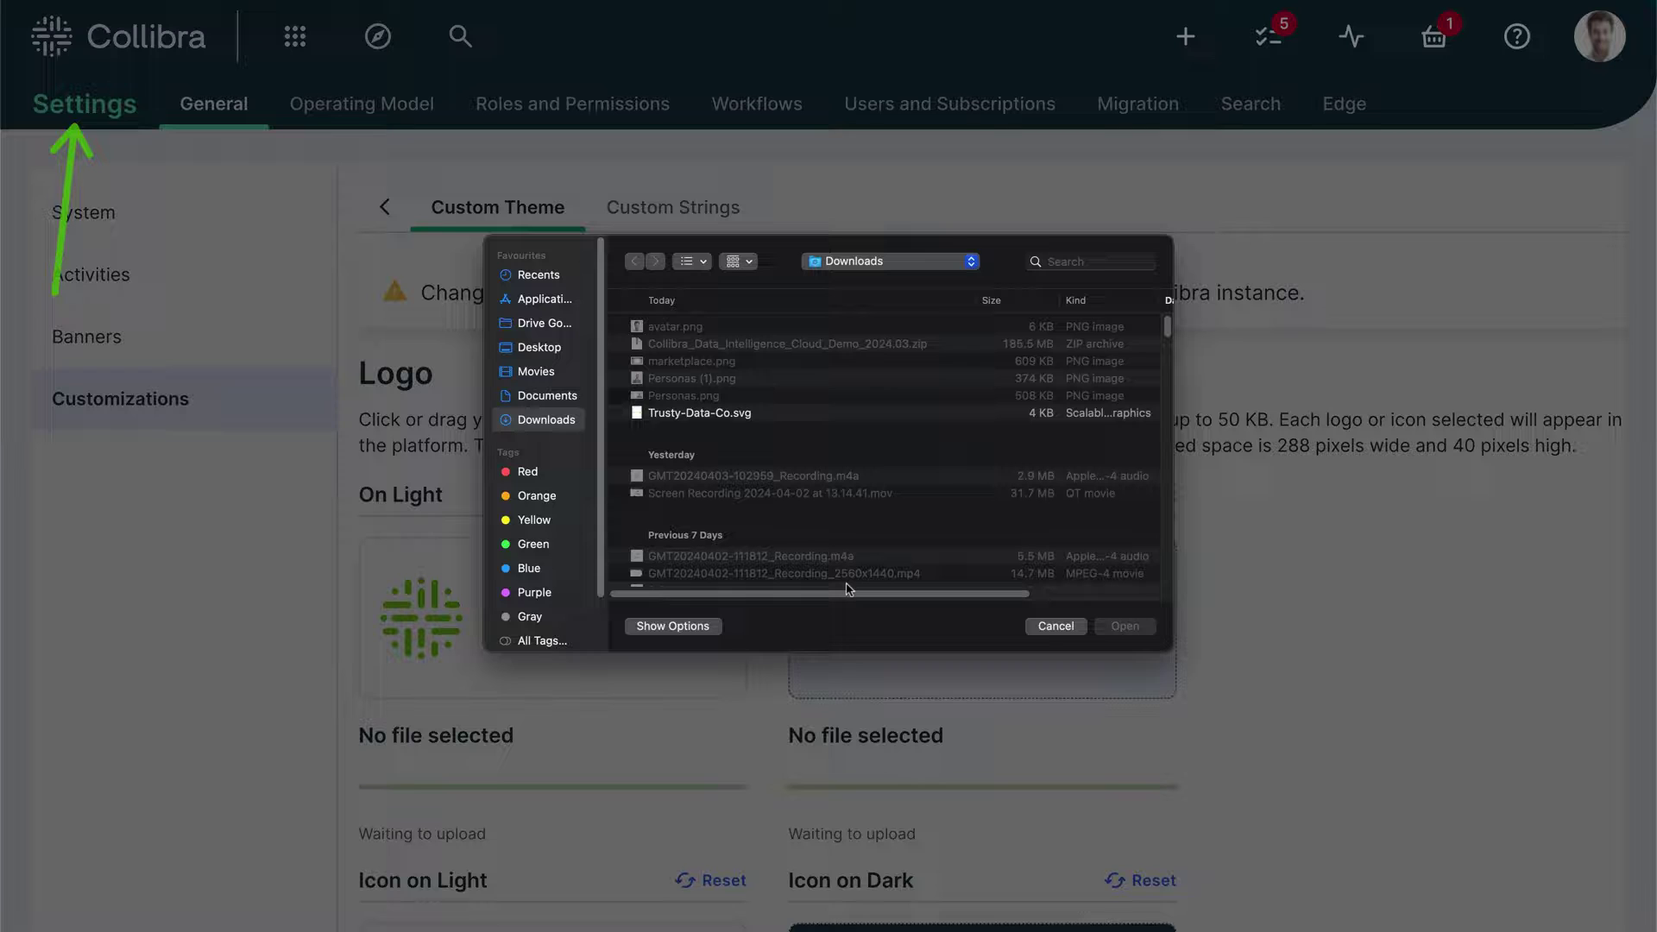
pyautogui.doubleClick(736, 418)
pyautogui.scroll(-3, 773, 602)
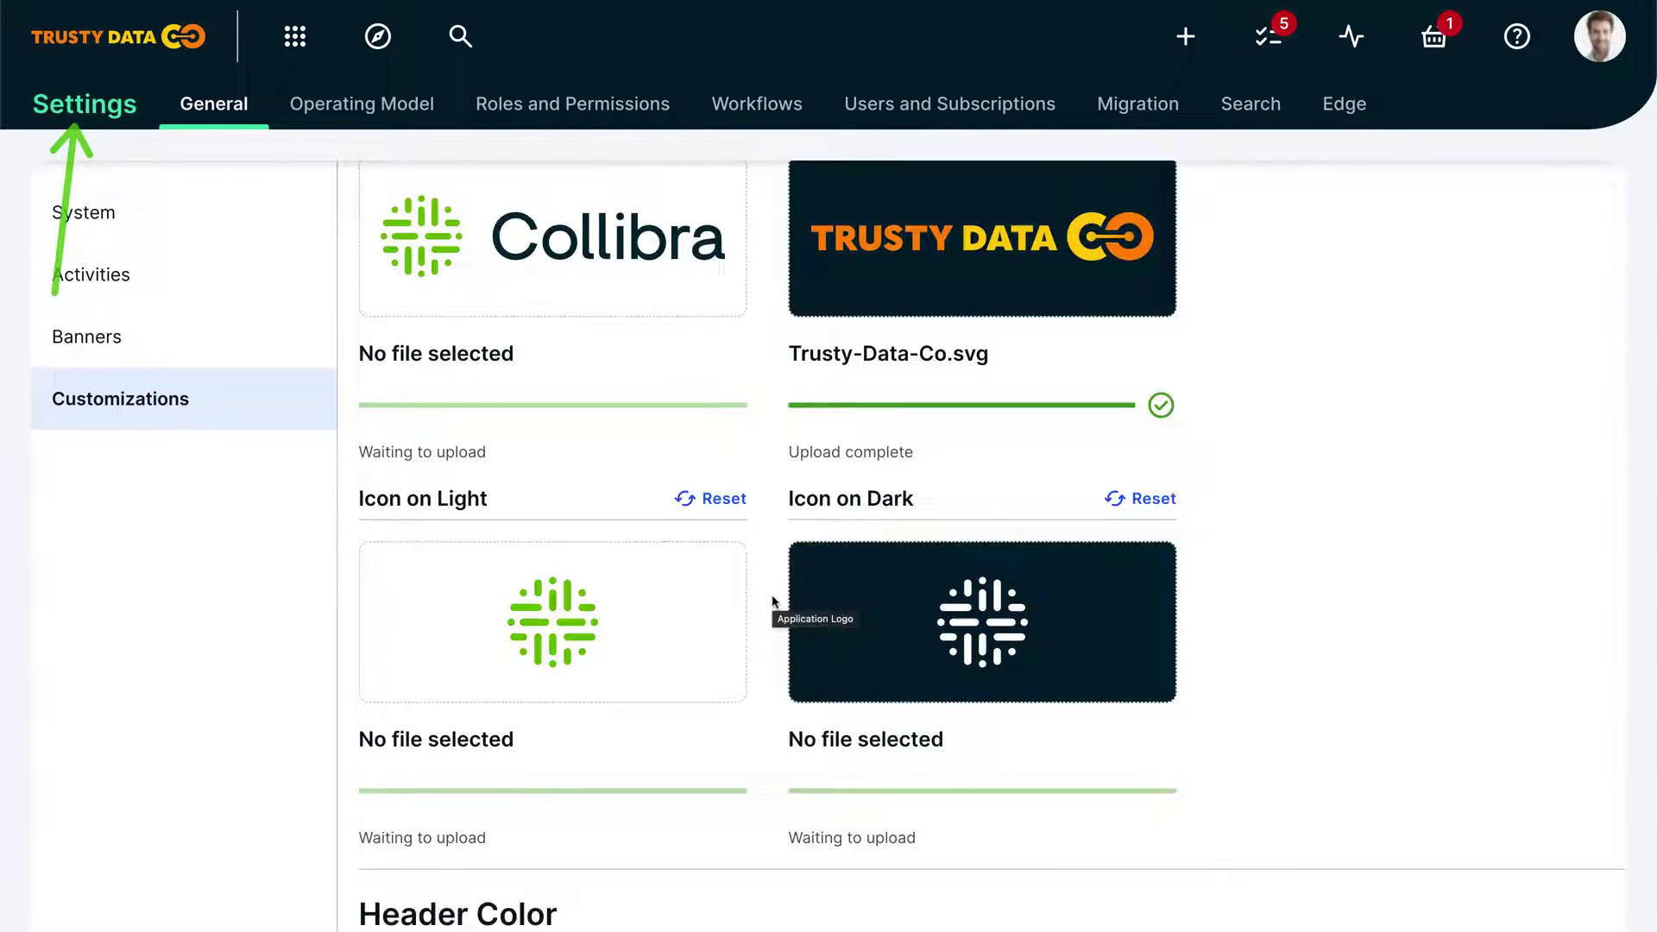
pyautogui.scroll(-4, 773, 603)
pyautogui.scroll(-3, 772, 603)
pyautogui.scroll(-5, 772, 602)
pyautogui.scroll(-5, 773, 602)
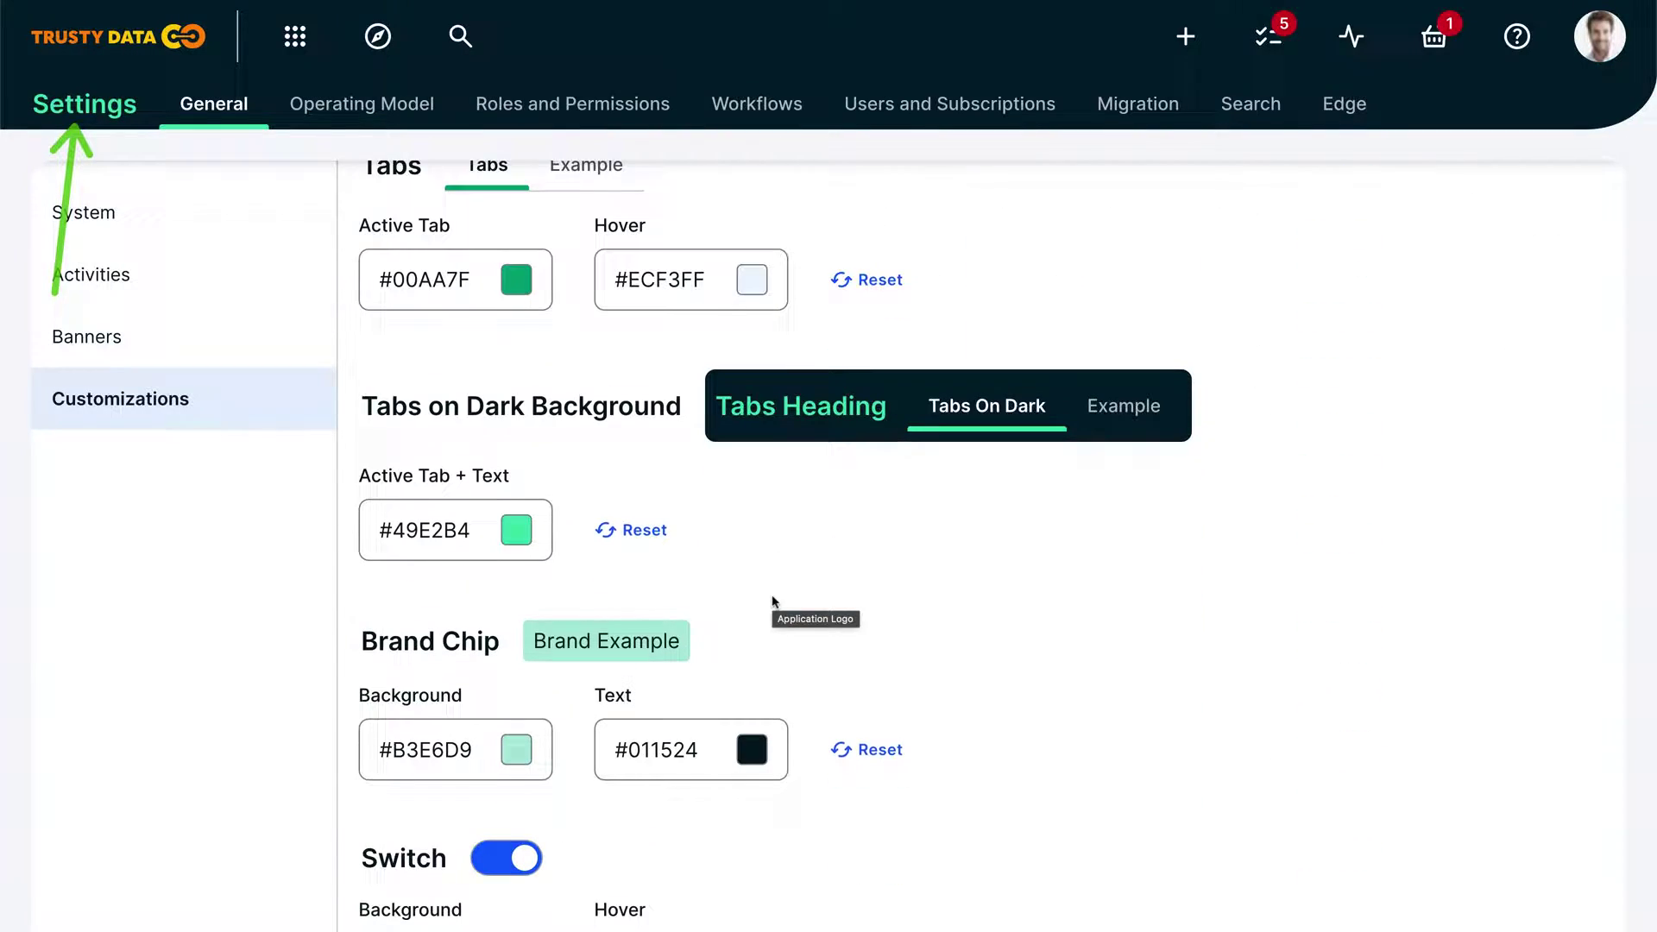
# Set the Tabs on Dark colour to yellow, accept the acknowledgement, and save the customizations
pyautogui.click(516, 529)
pyautogui.click(319, 788)
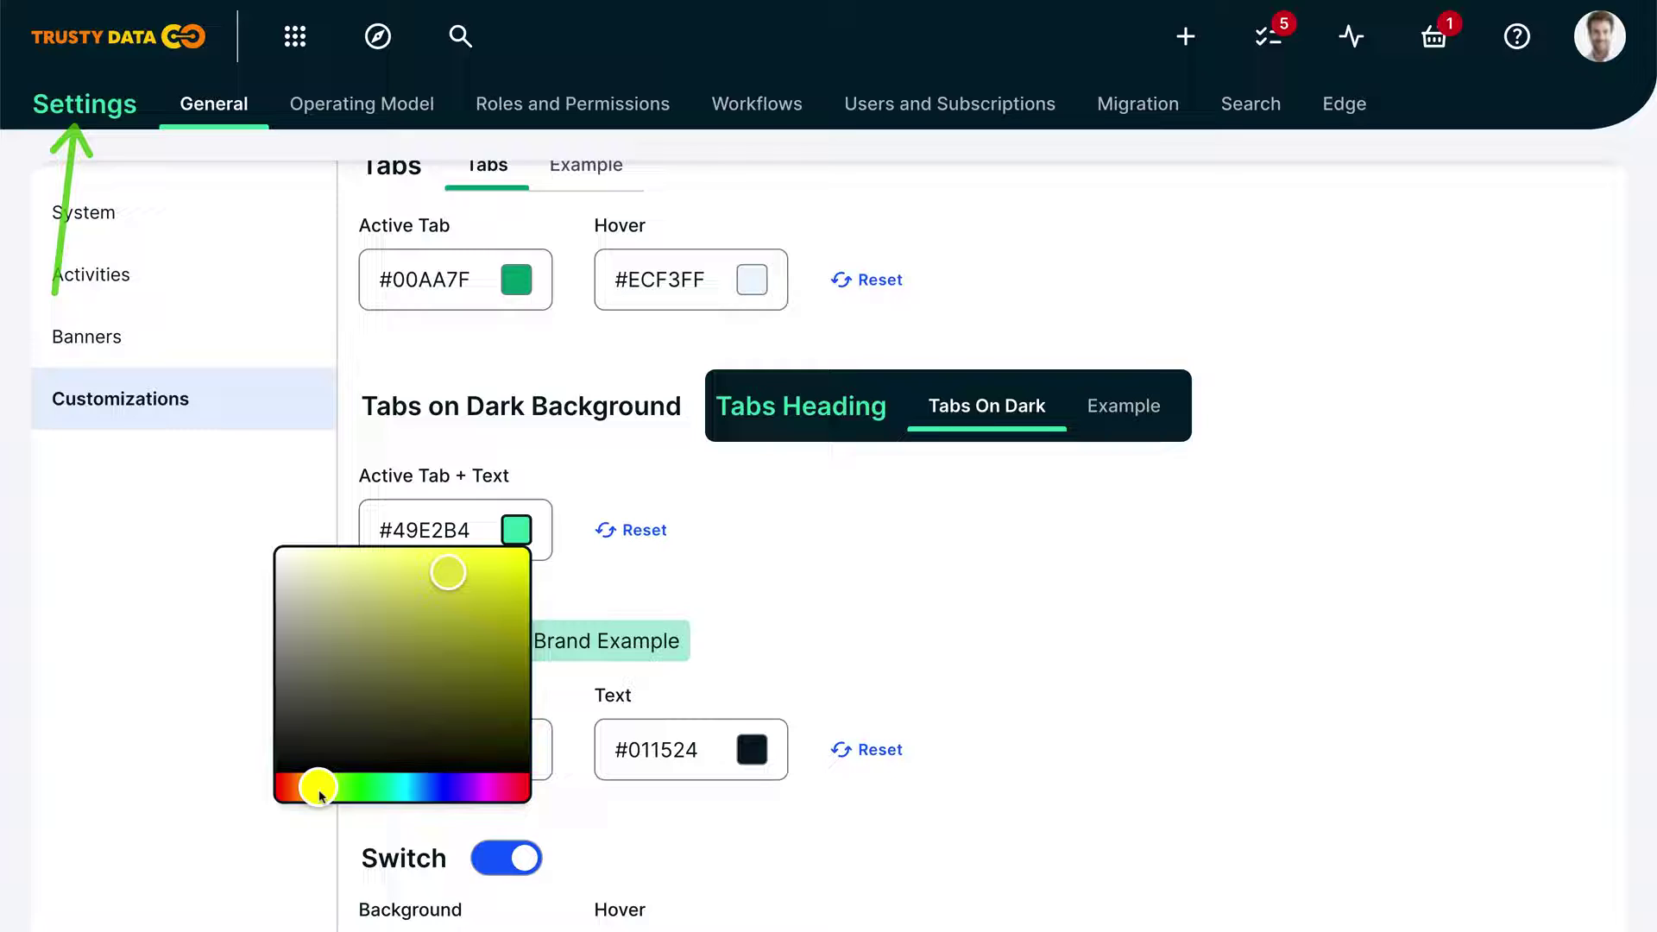
pyautogui.click(947, 591)
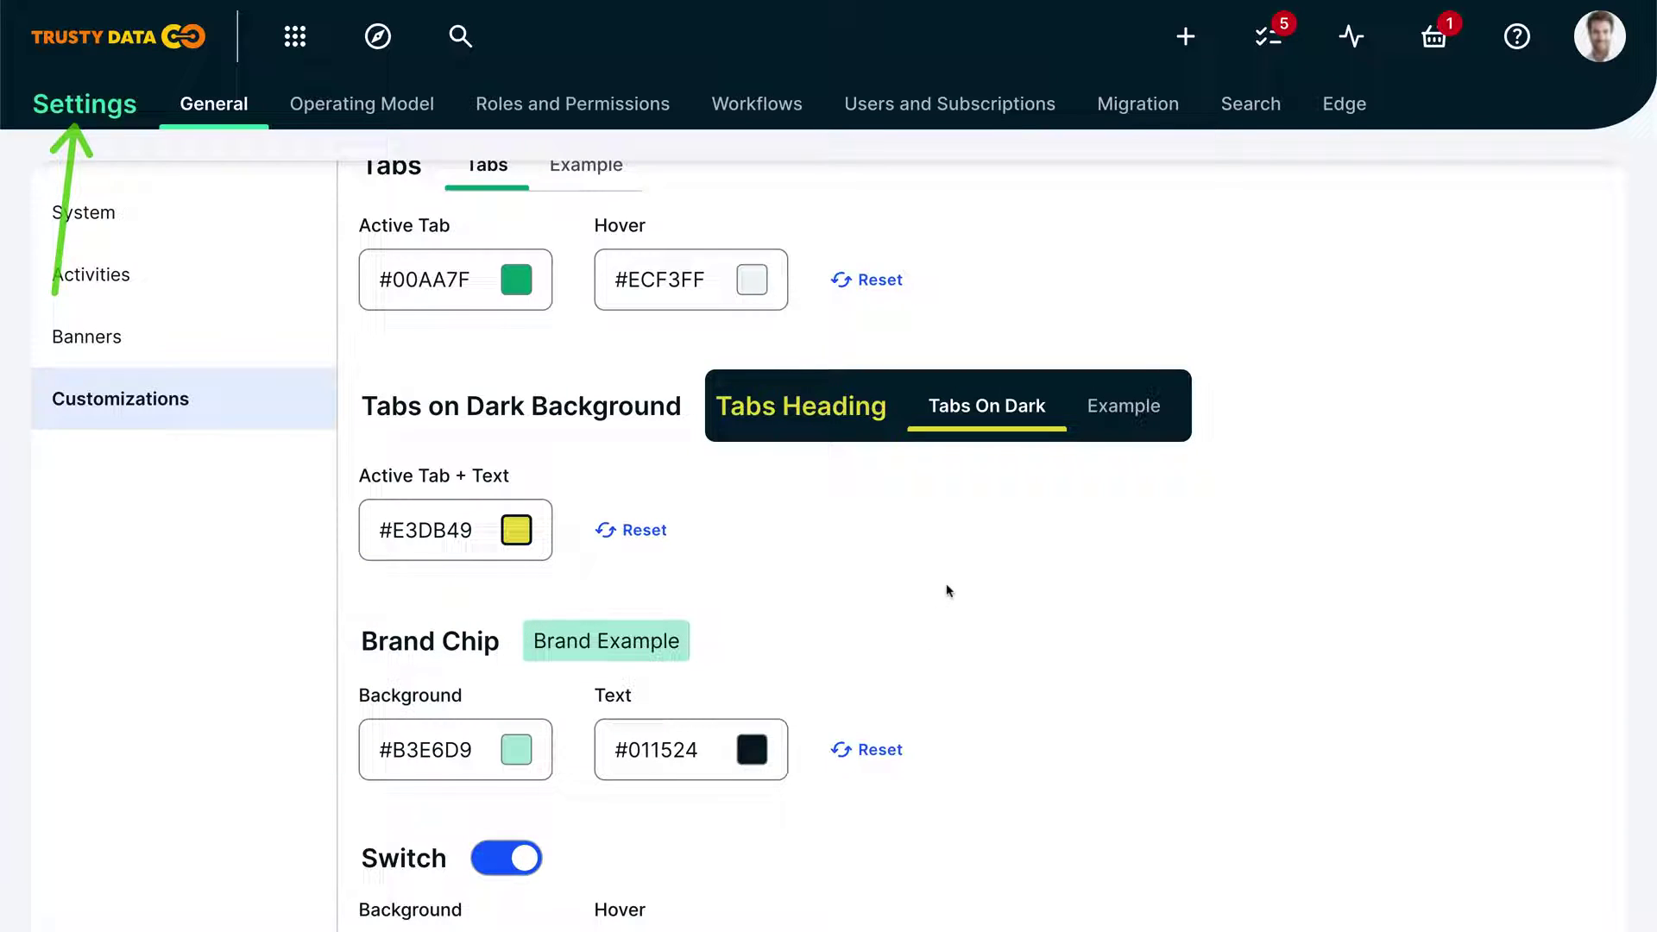
pyautogui.scroll(-5, 946, 592)
pyautogui.scroll(-4, 948, 595)
pyautogui.scroll(-3, 948, 593)
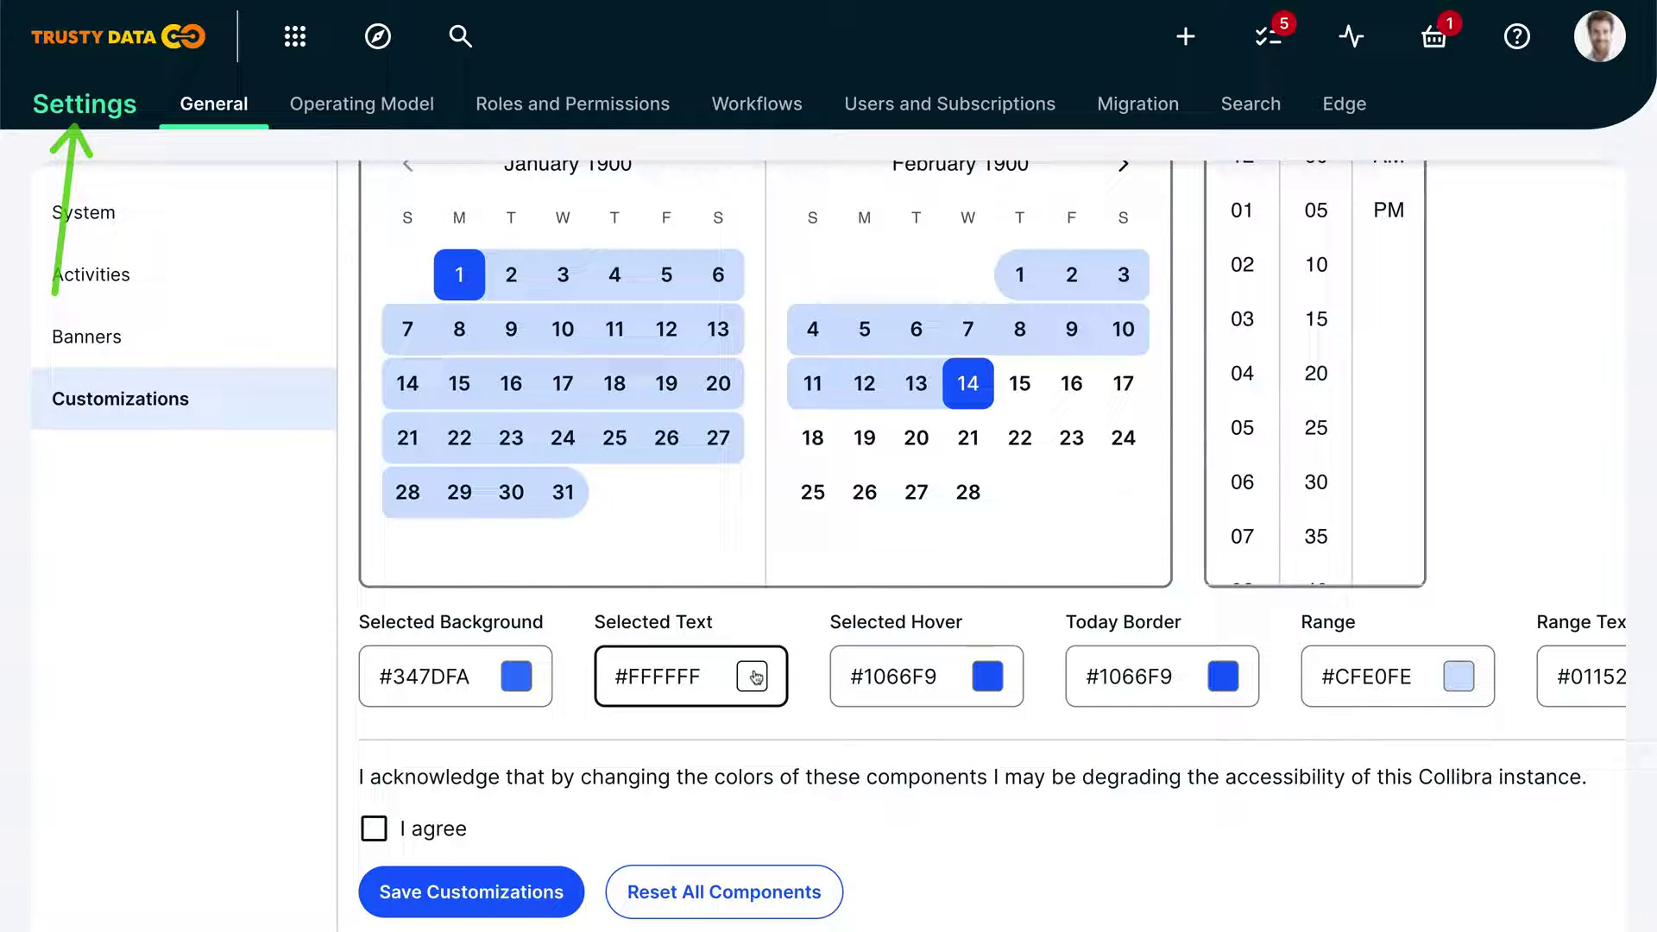
pyautogui.click(373, 828)
pyautogui.click(447, 894)
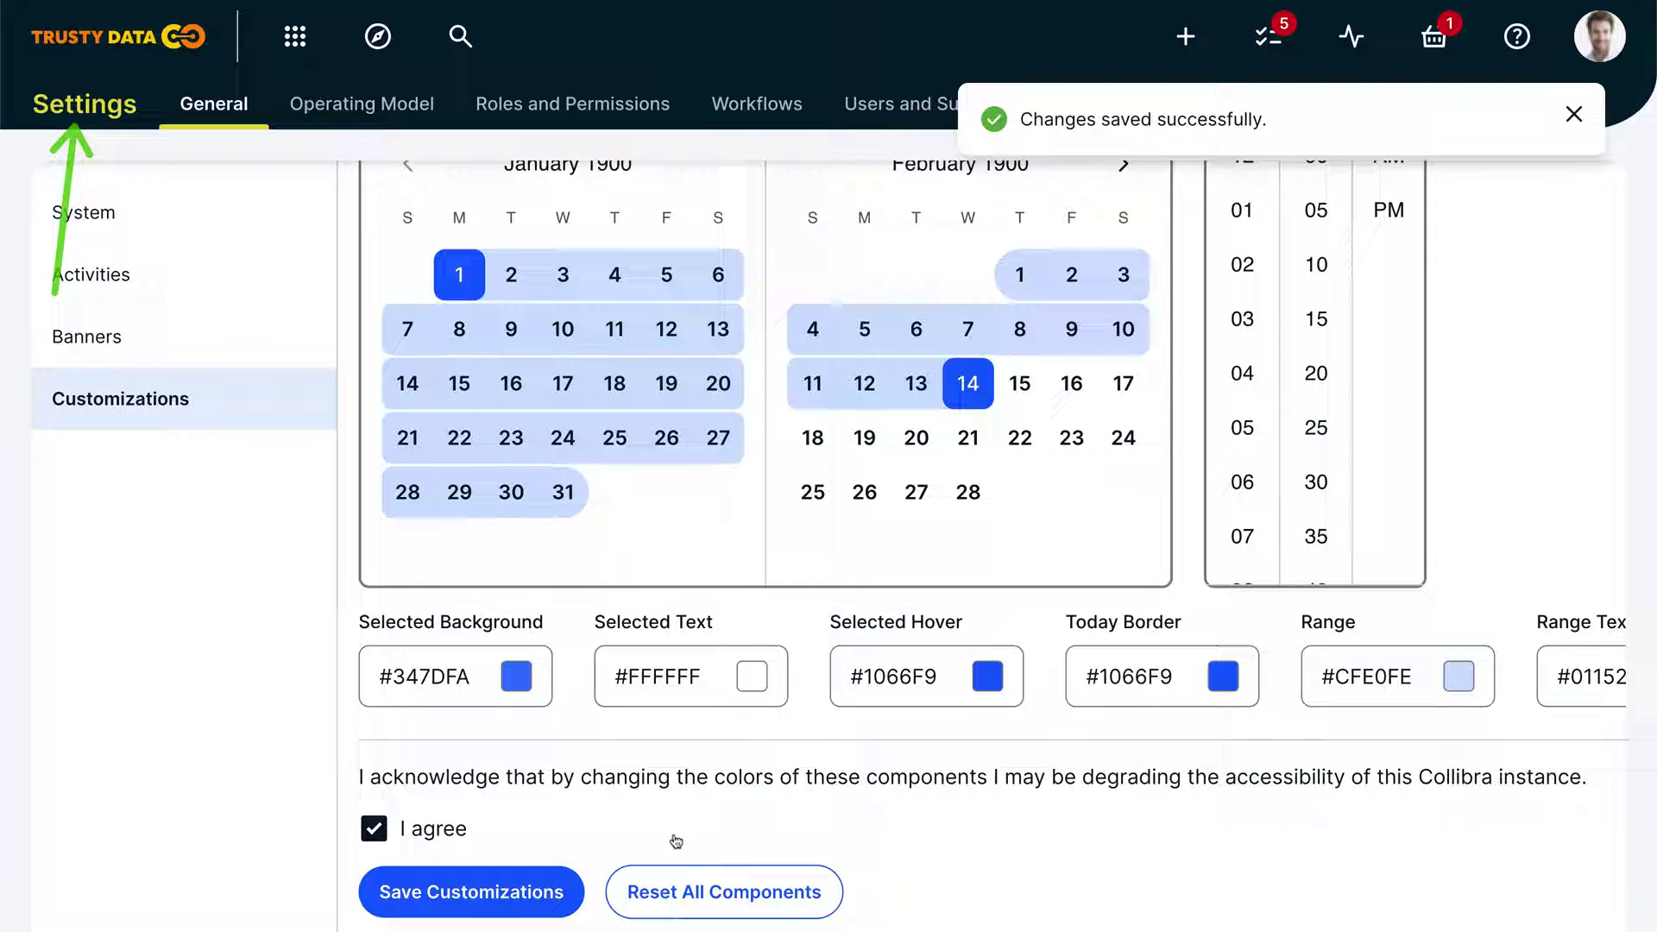
# Open employees_view from the recent searches and scroll through its Summary
pyautogui.click(460, 36)
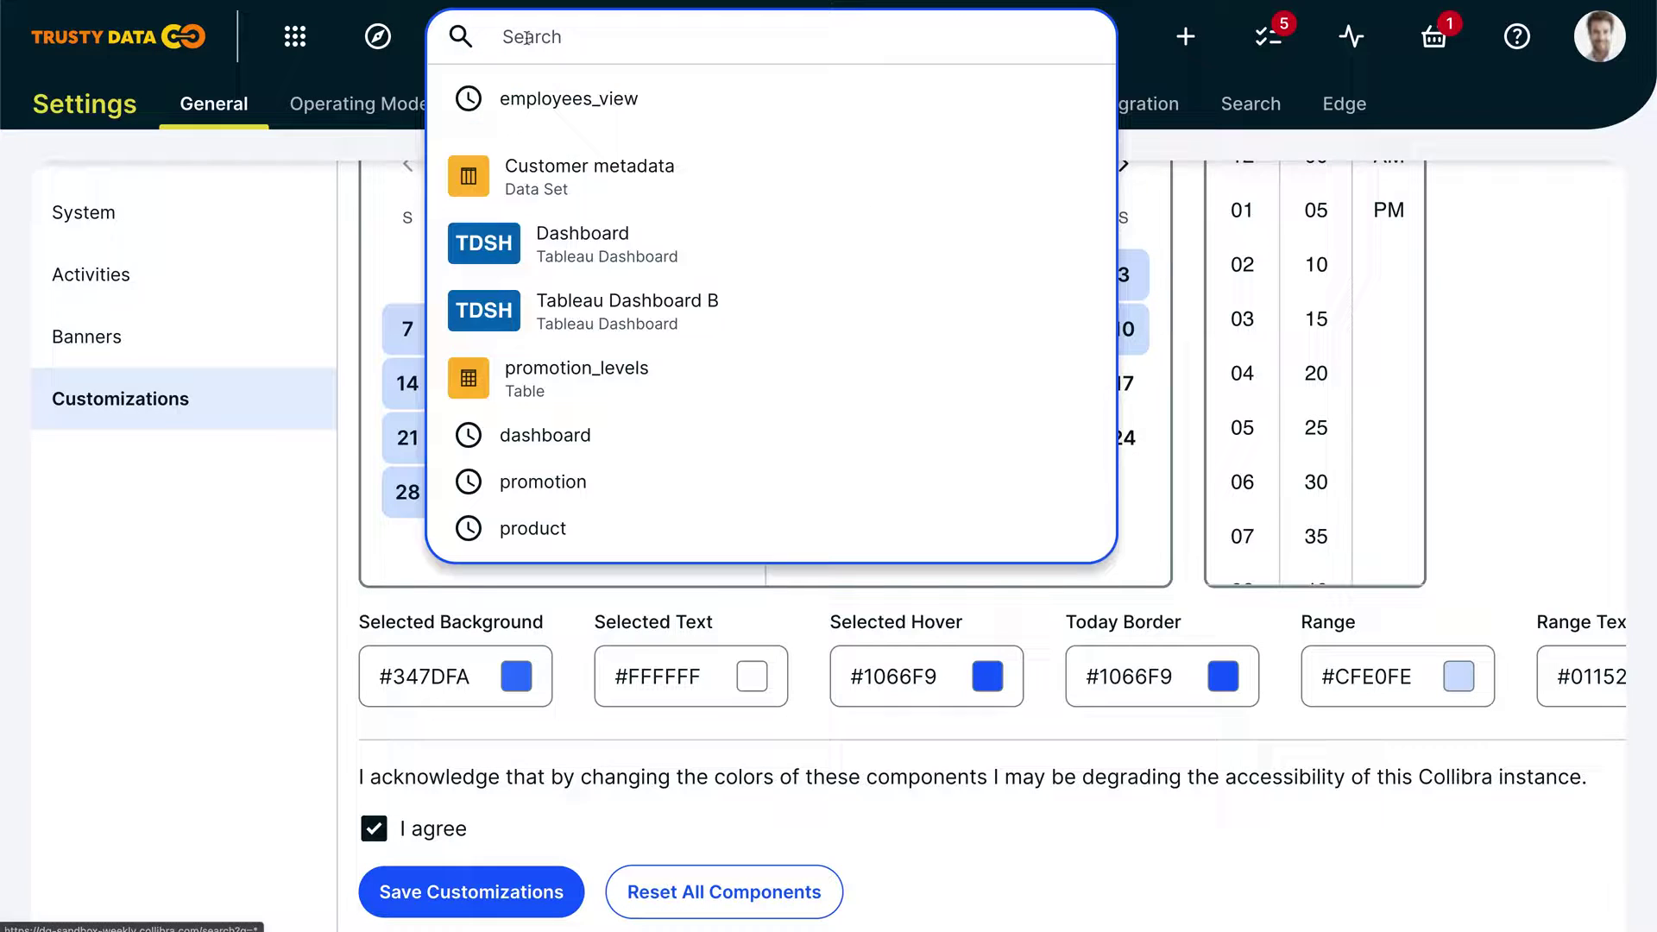
pyautogui.click(558, 98)
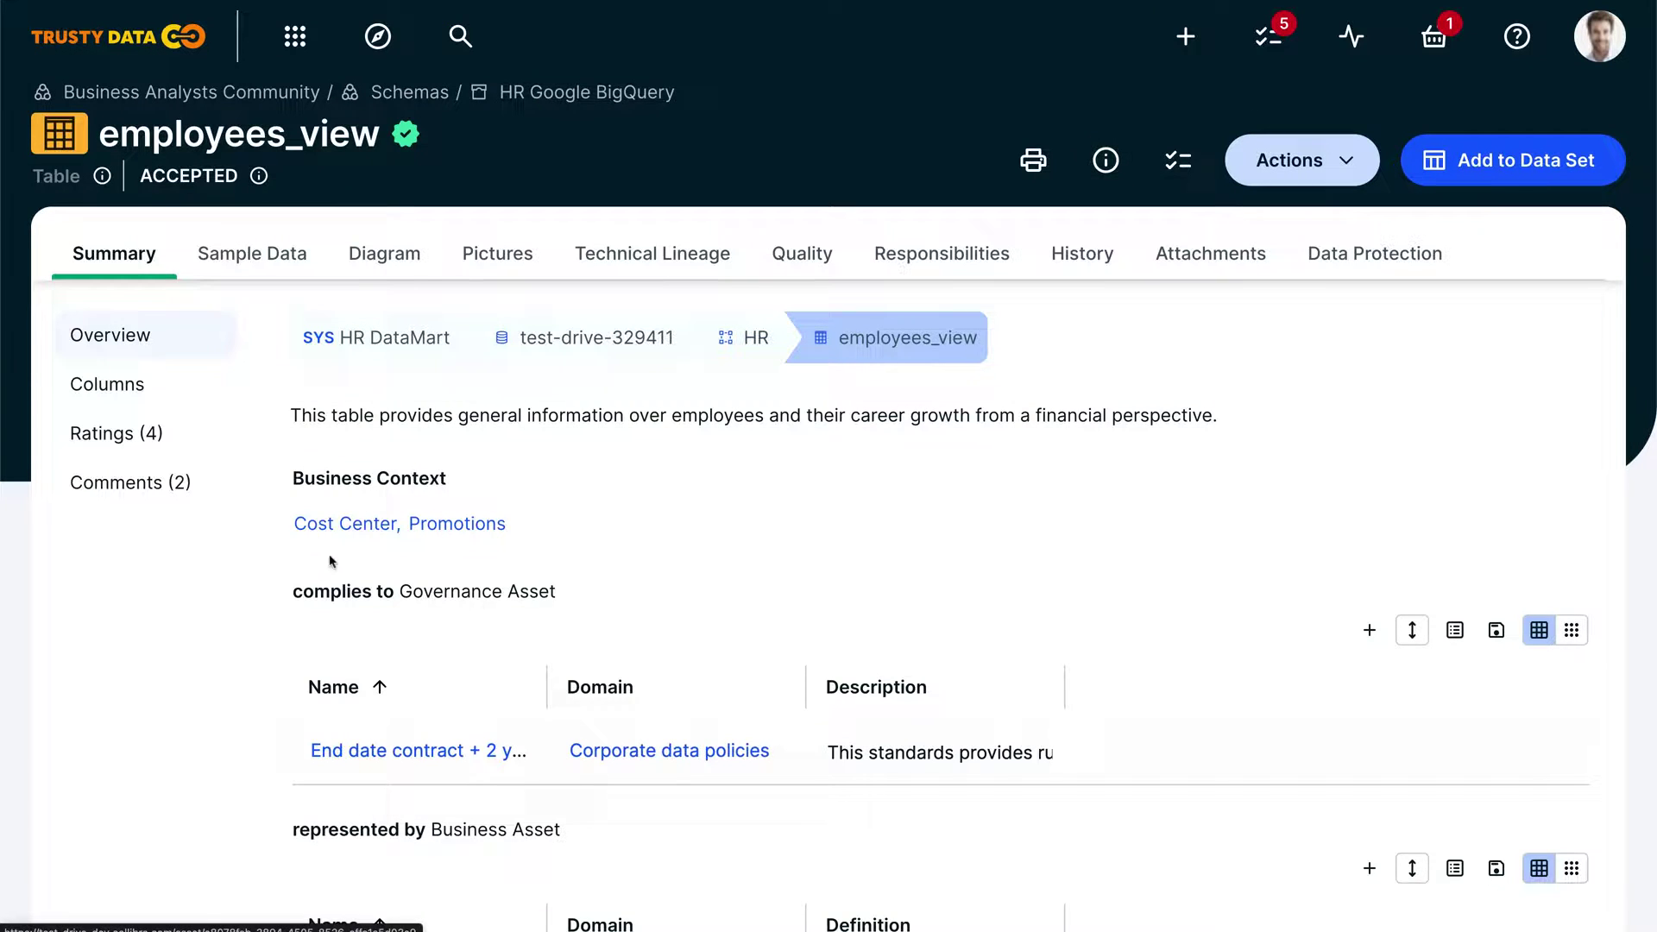
pyautogui.scroll(-2, 218, 669)
pyautogui.scroll(-2, 218, 669)
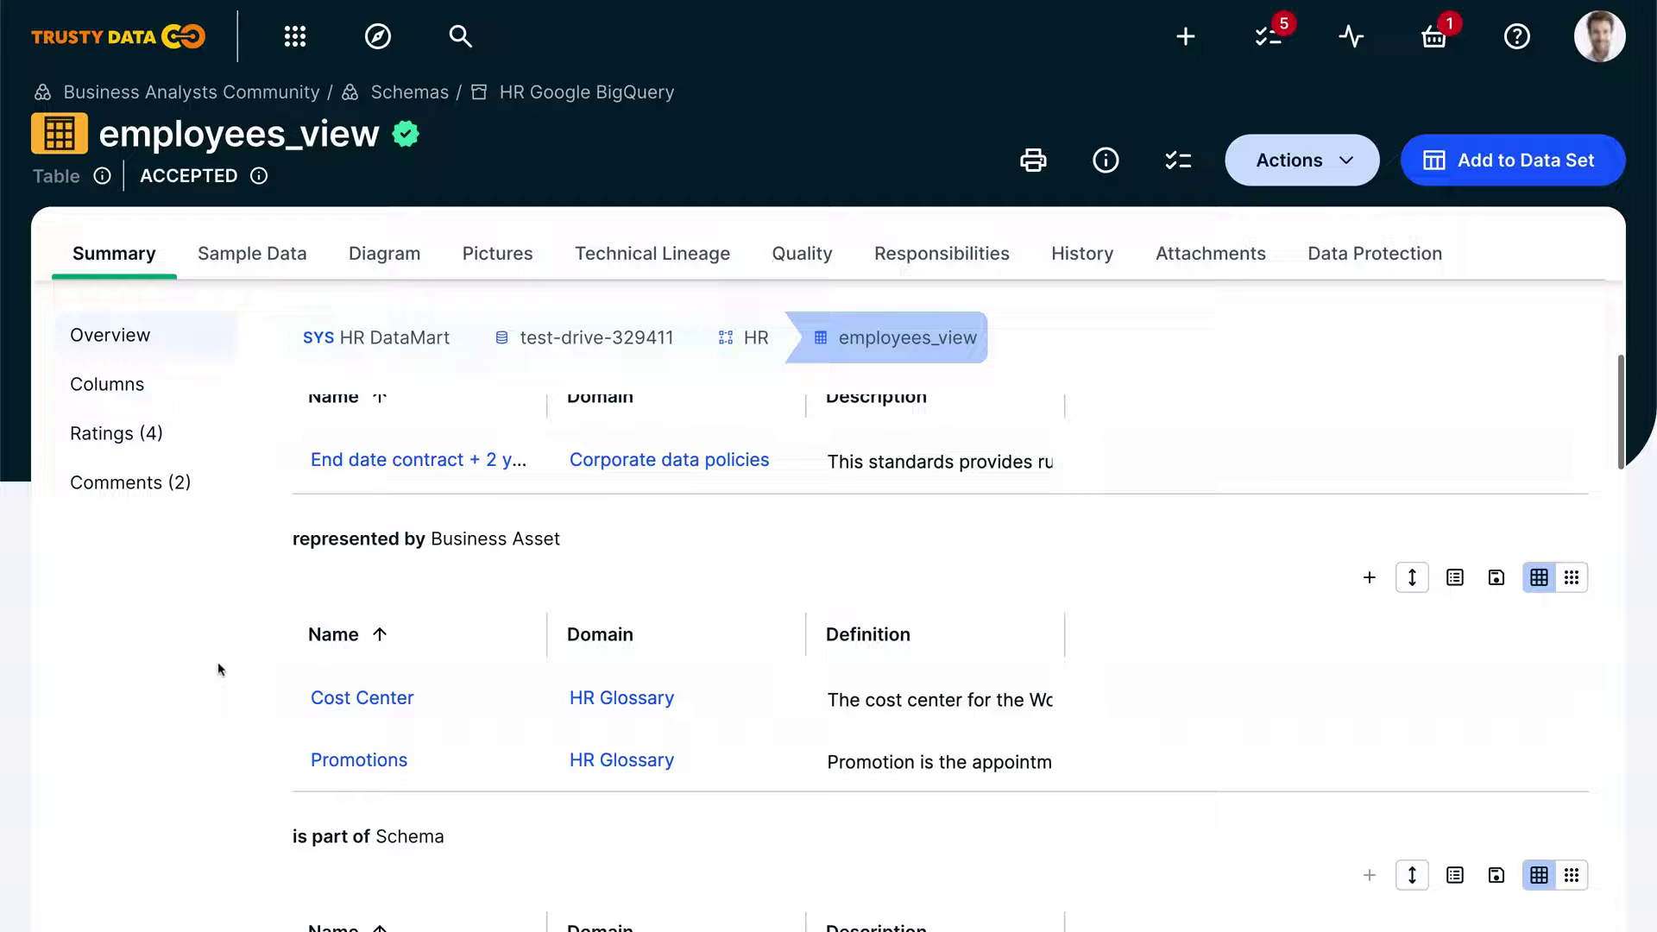
pyautogui.moveTo(114, 660); pyautogui.dragTo(265, 658)
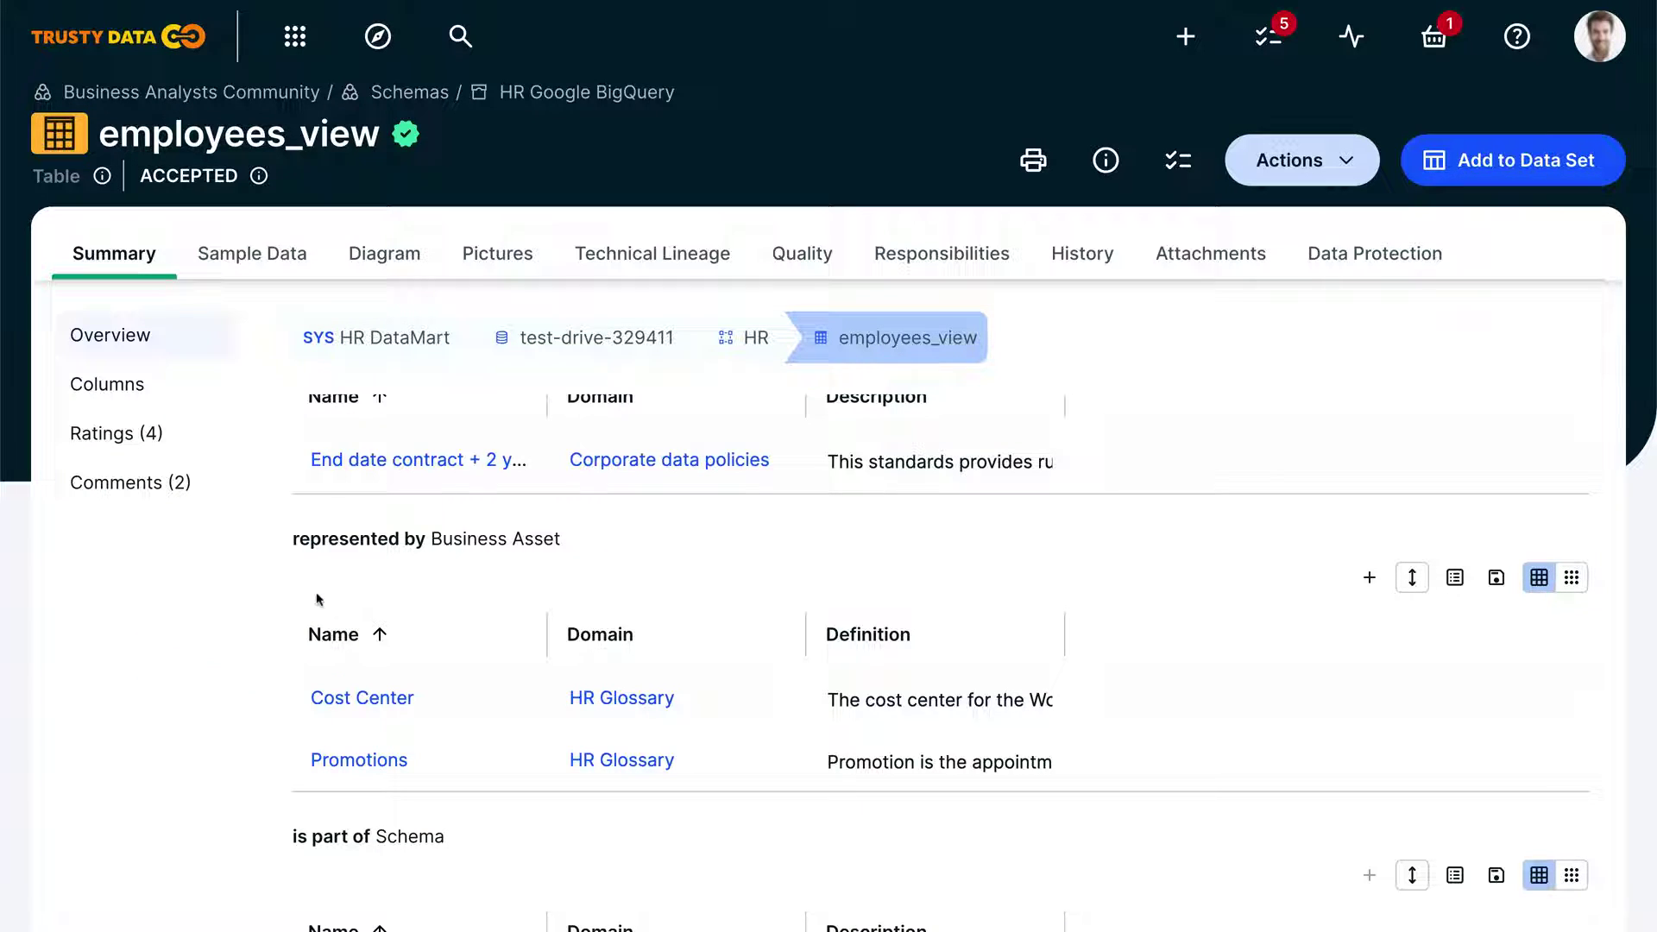
# In the Table layout editor, add Relations and Privacy sections below the Catalog Section
pyautogui.click(57, 176)
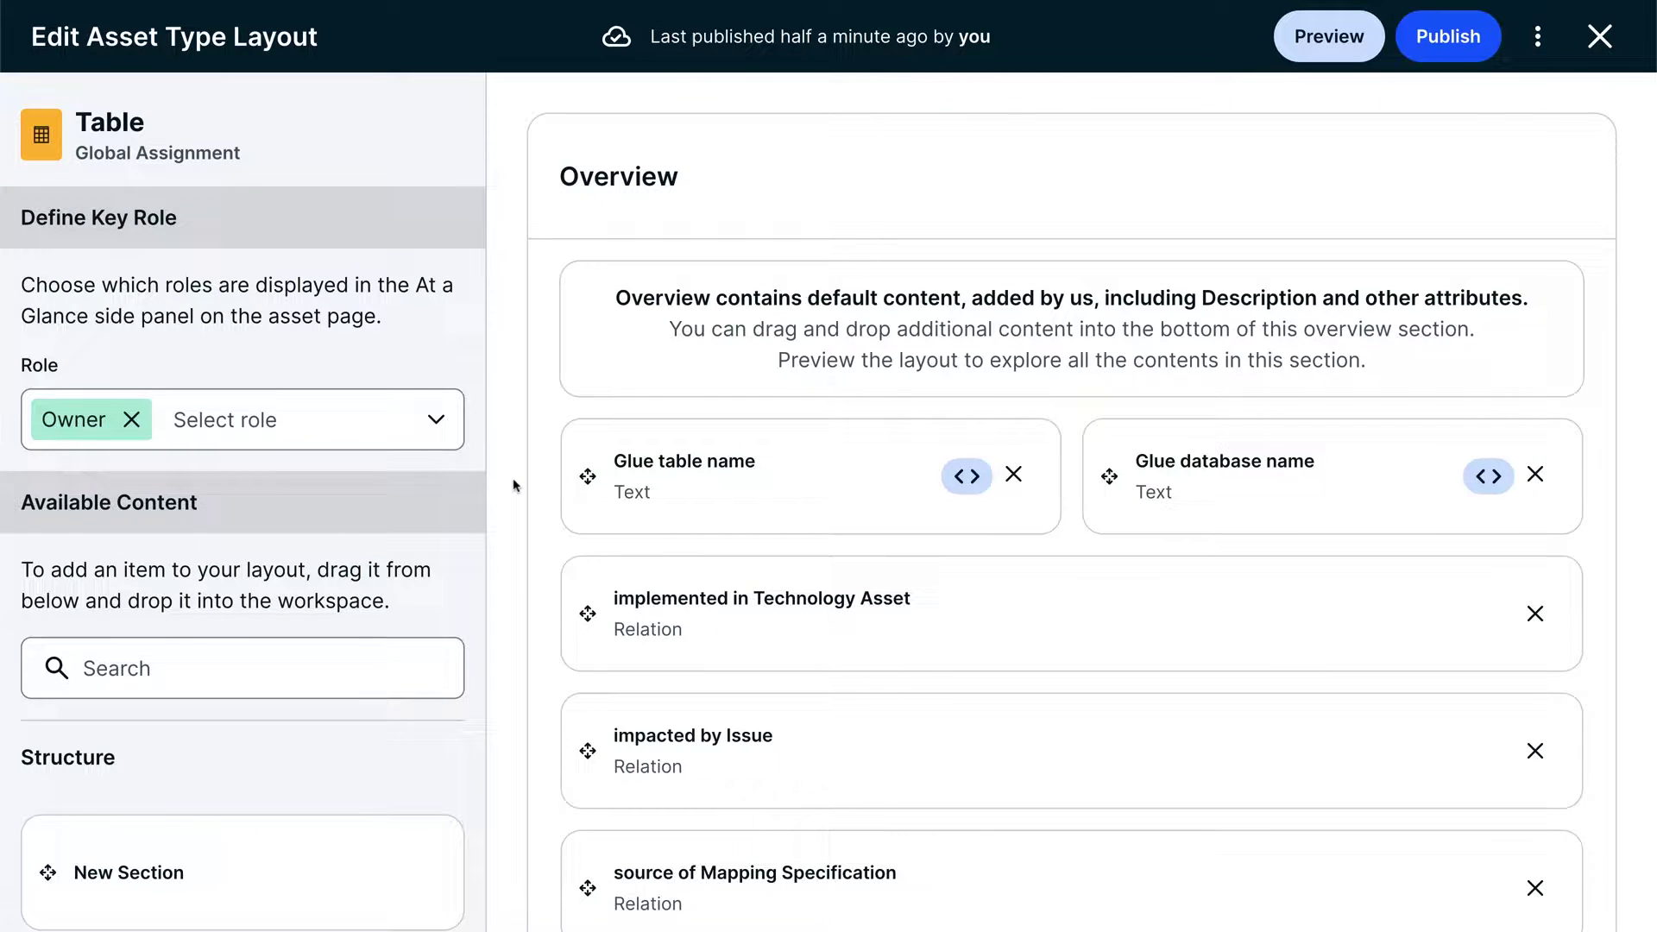
pyautogui.scroll(-4, 517, 443)
pyautogui.scroll(-8, 516, 444)
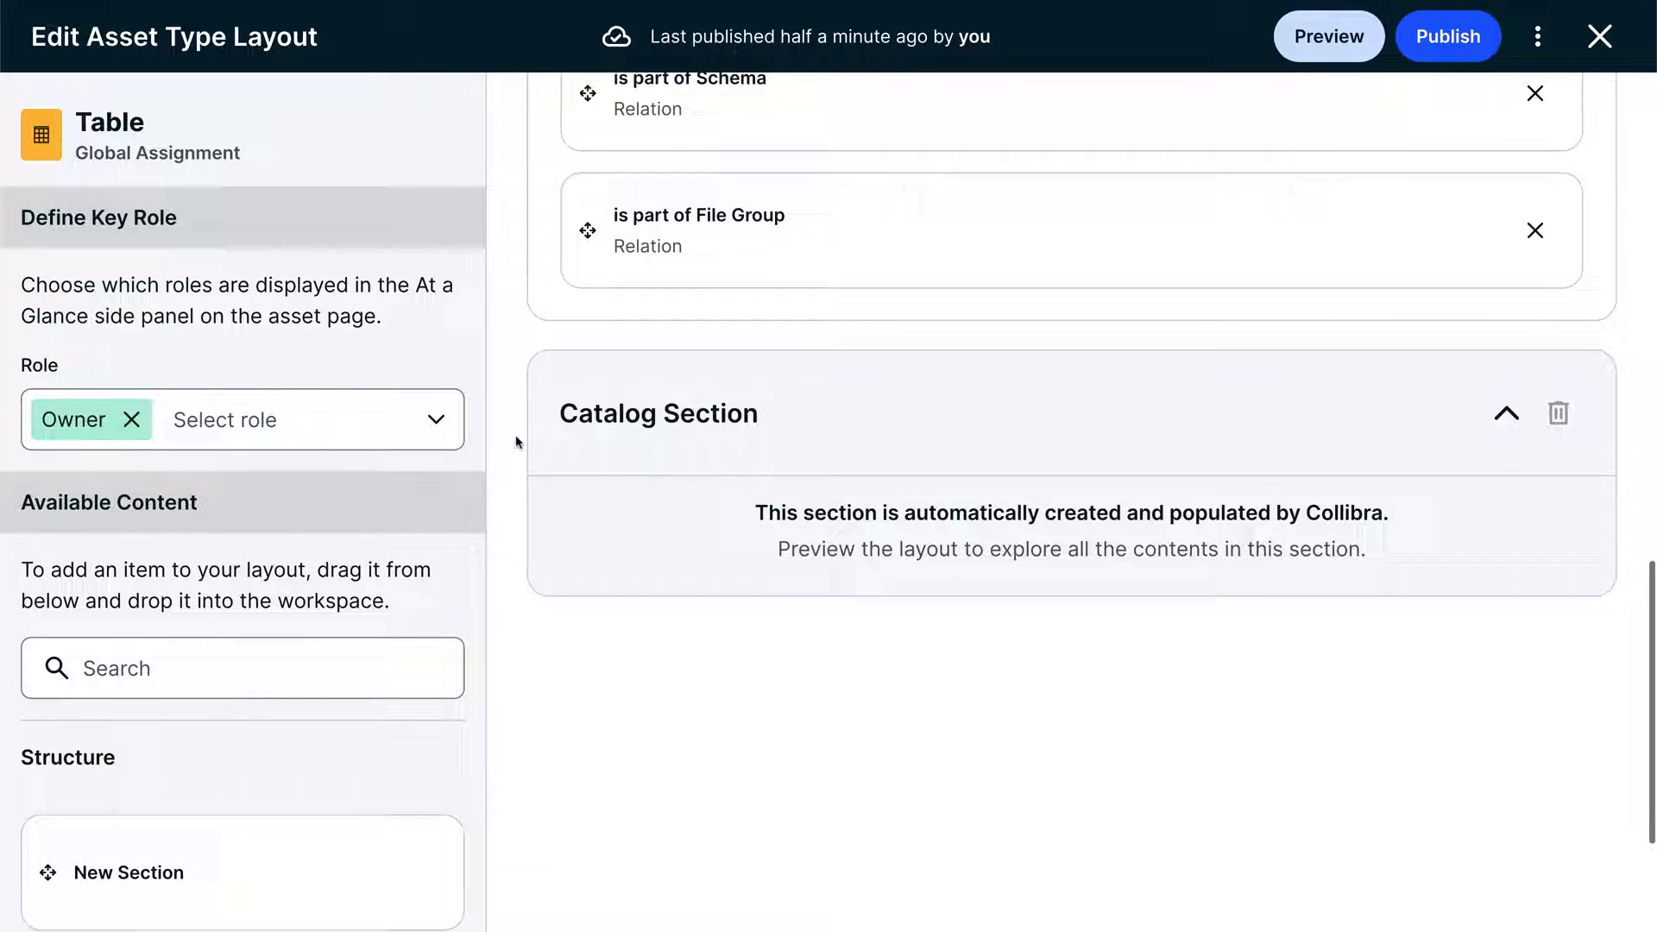
pyautogui.moveTo(240, 862); pyautogui.dragTo(677, 635)
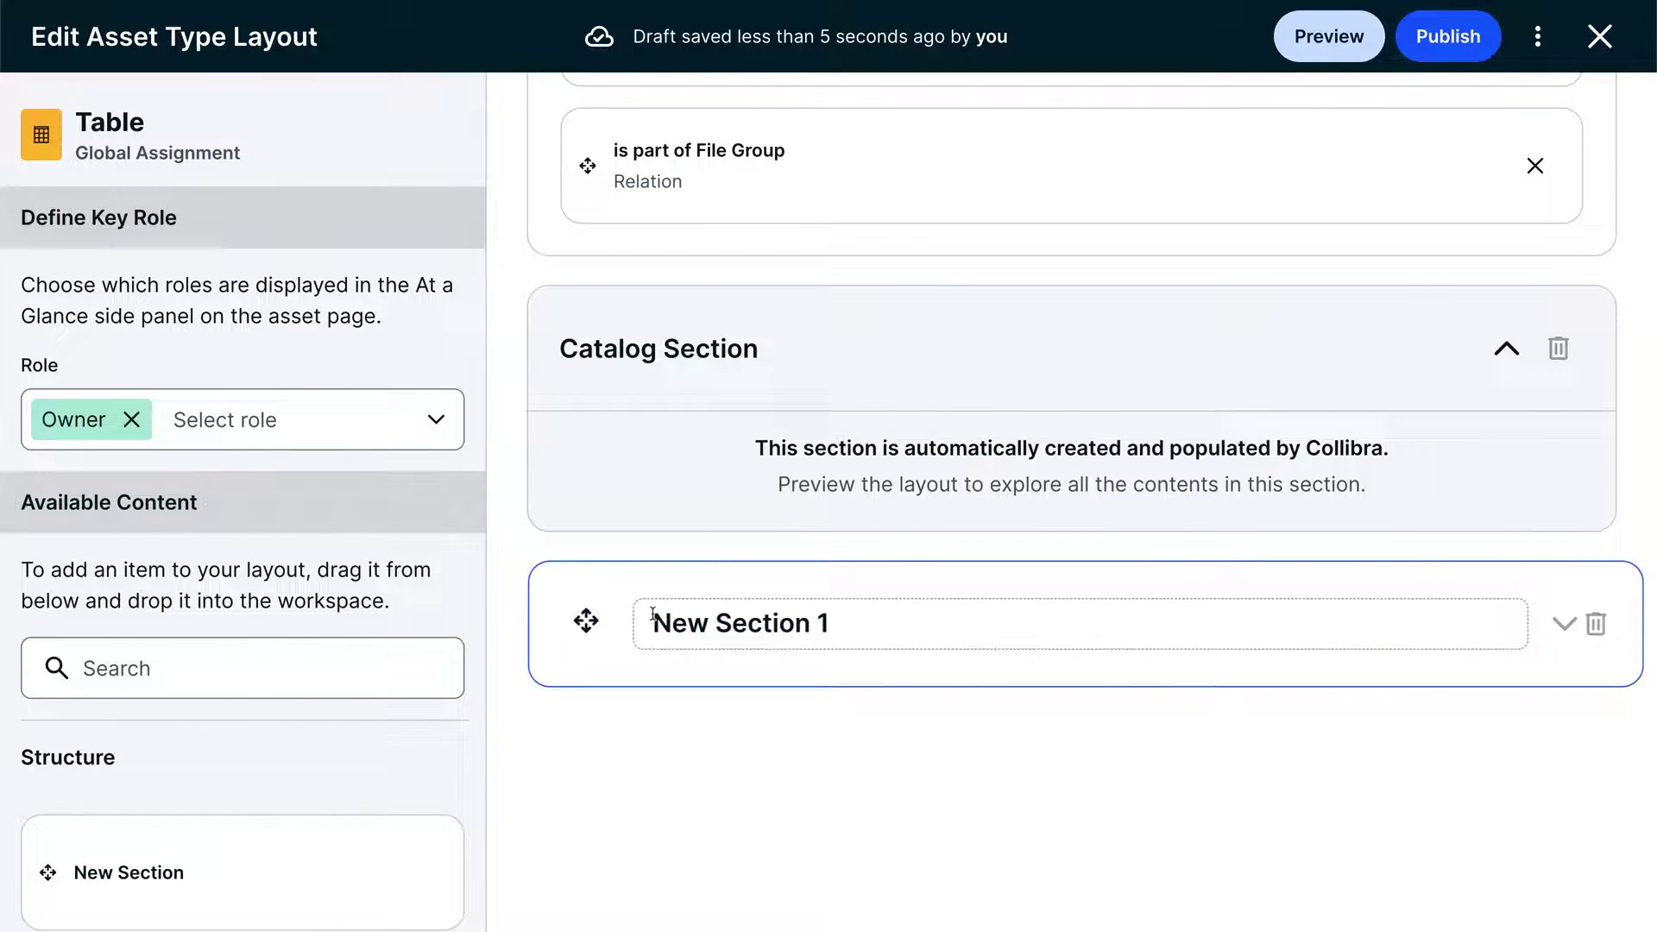
pyautogui.write('Relations')
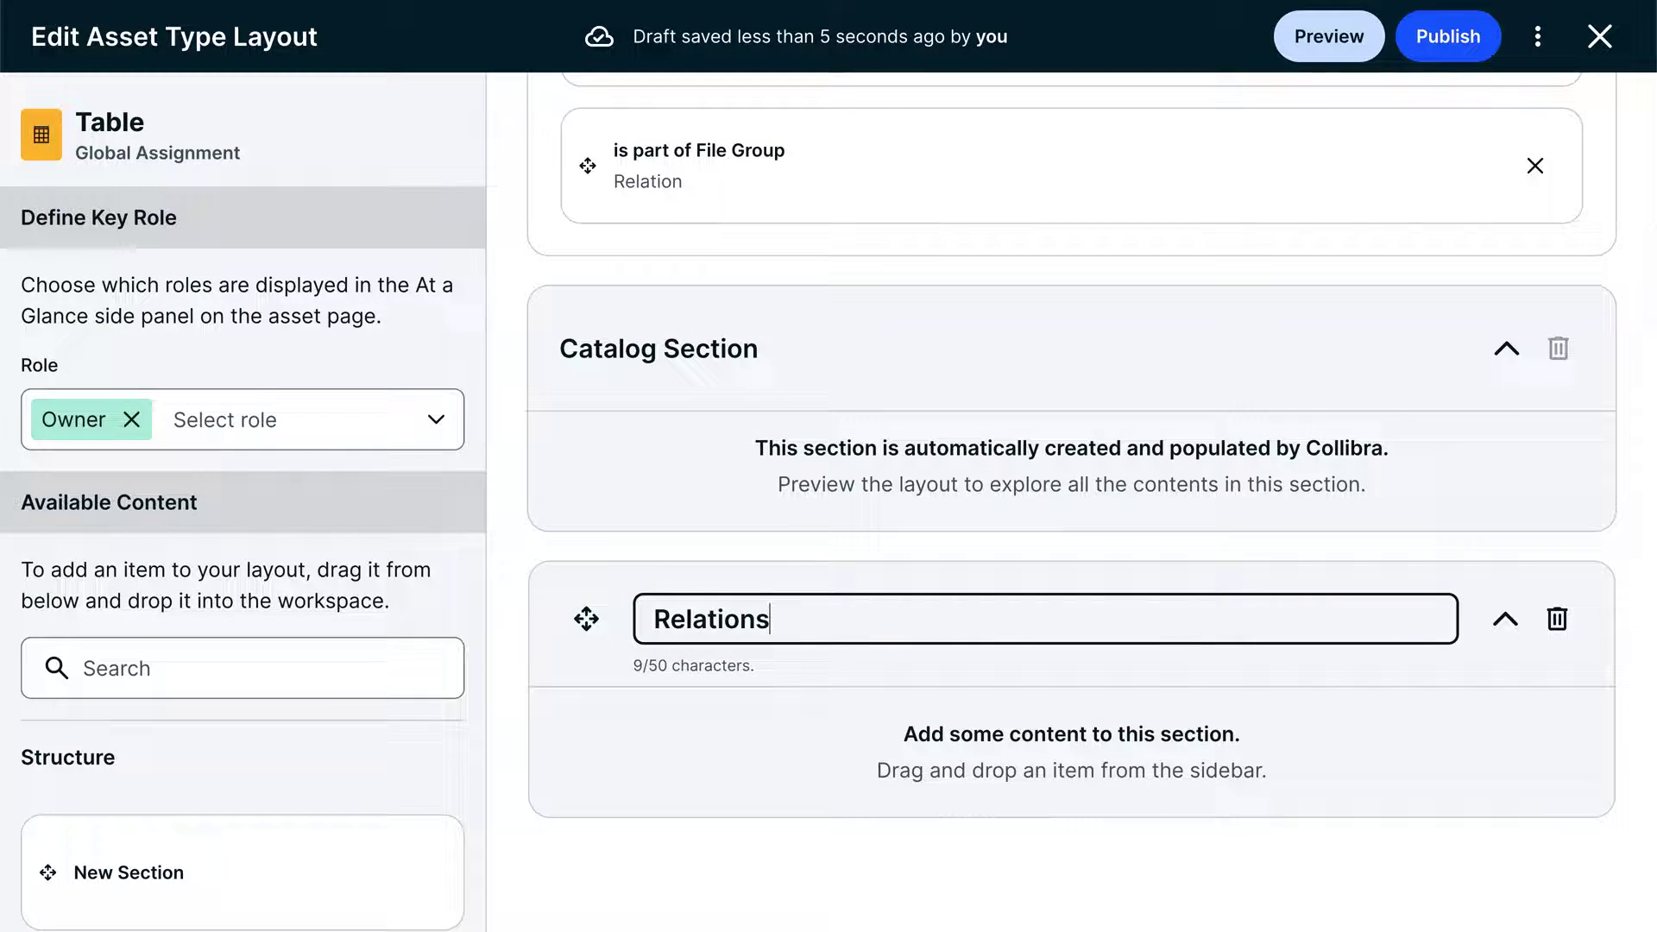
pyautogui.moveTo(322, 869); pyautogui.dragTo(700, 866)
pyautogui.click(710, 696)
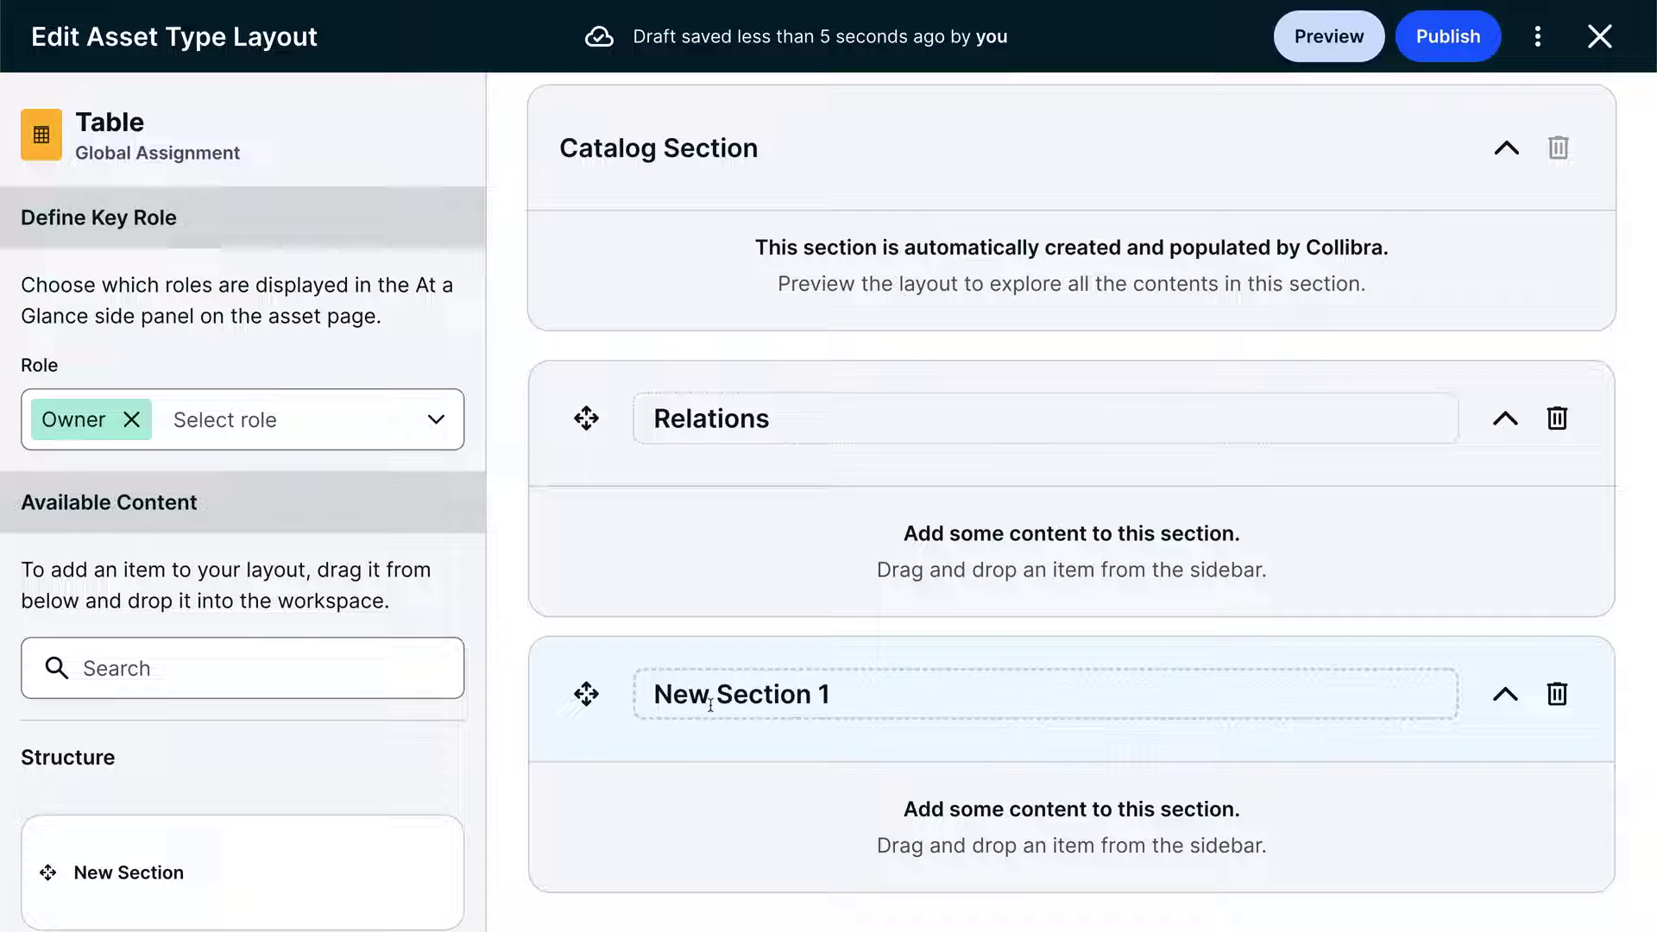
pyautogui.hotkey('ctrl', 'a')
pyautogui.press('BackSpace')
pyautogui.write('Privacy')
pyautogui.scroll(3, 670, 440)
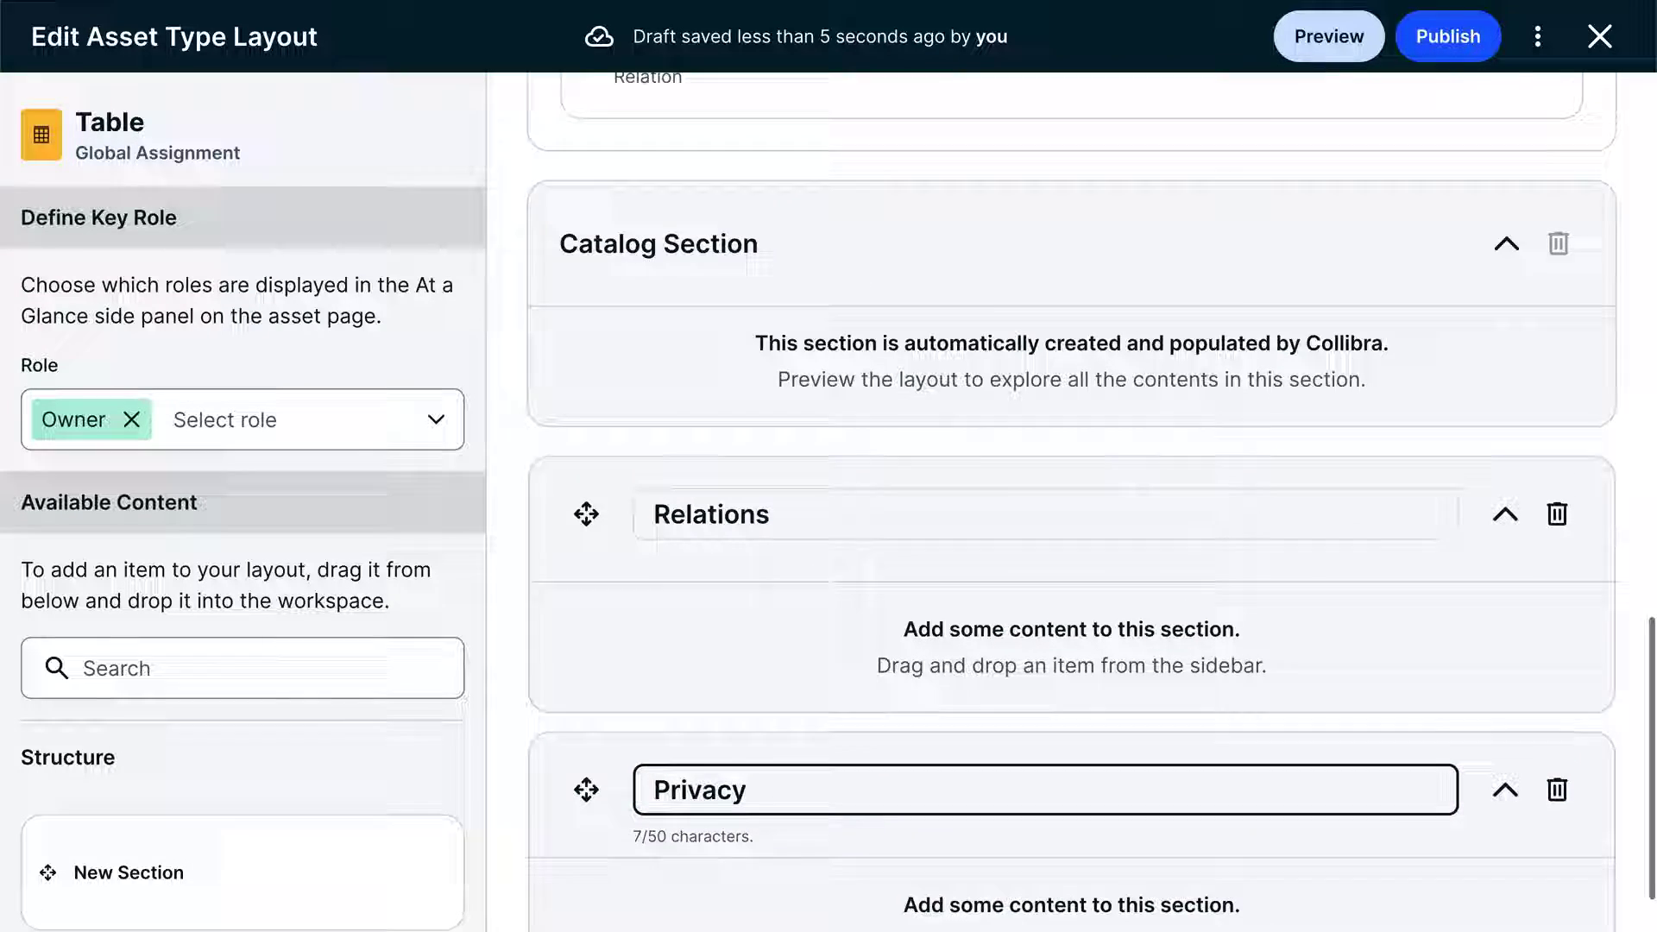
# Move File Group, Schema and Business Asset relations to Relations, Governance Asset to Privacy, then publish
pyautogui.moveTo(587, 315); pyautogui.dragTo(644, 828)
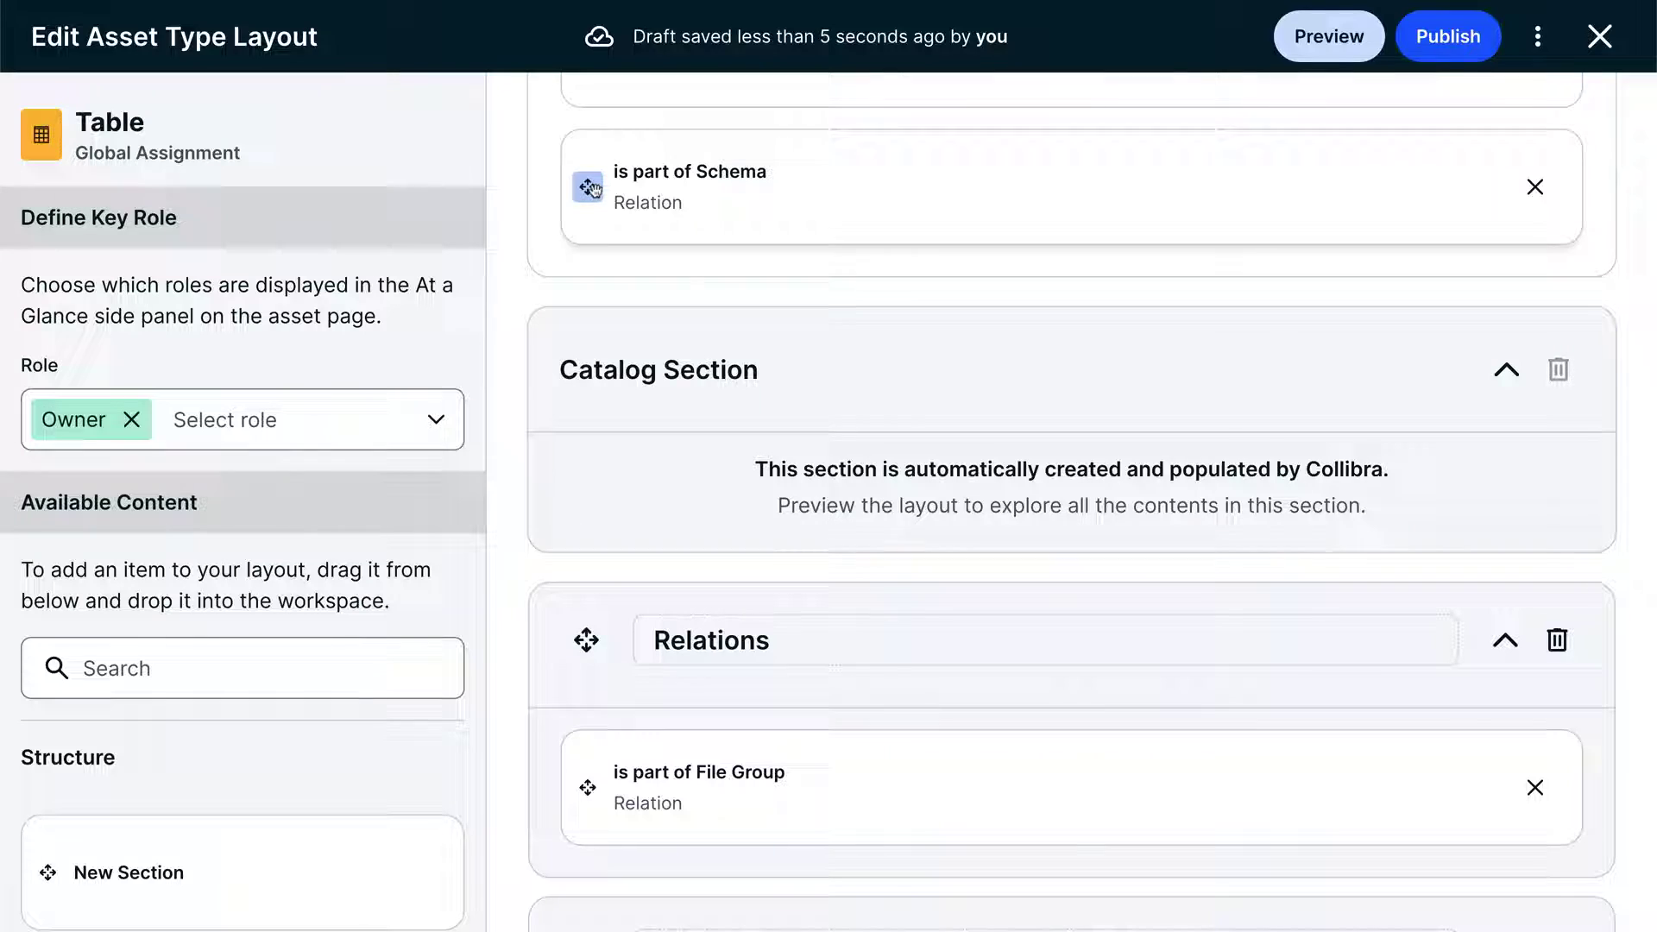
pyautogui.moveTo(586, 185); pyautogui.dragTo(634, 757)
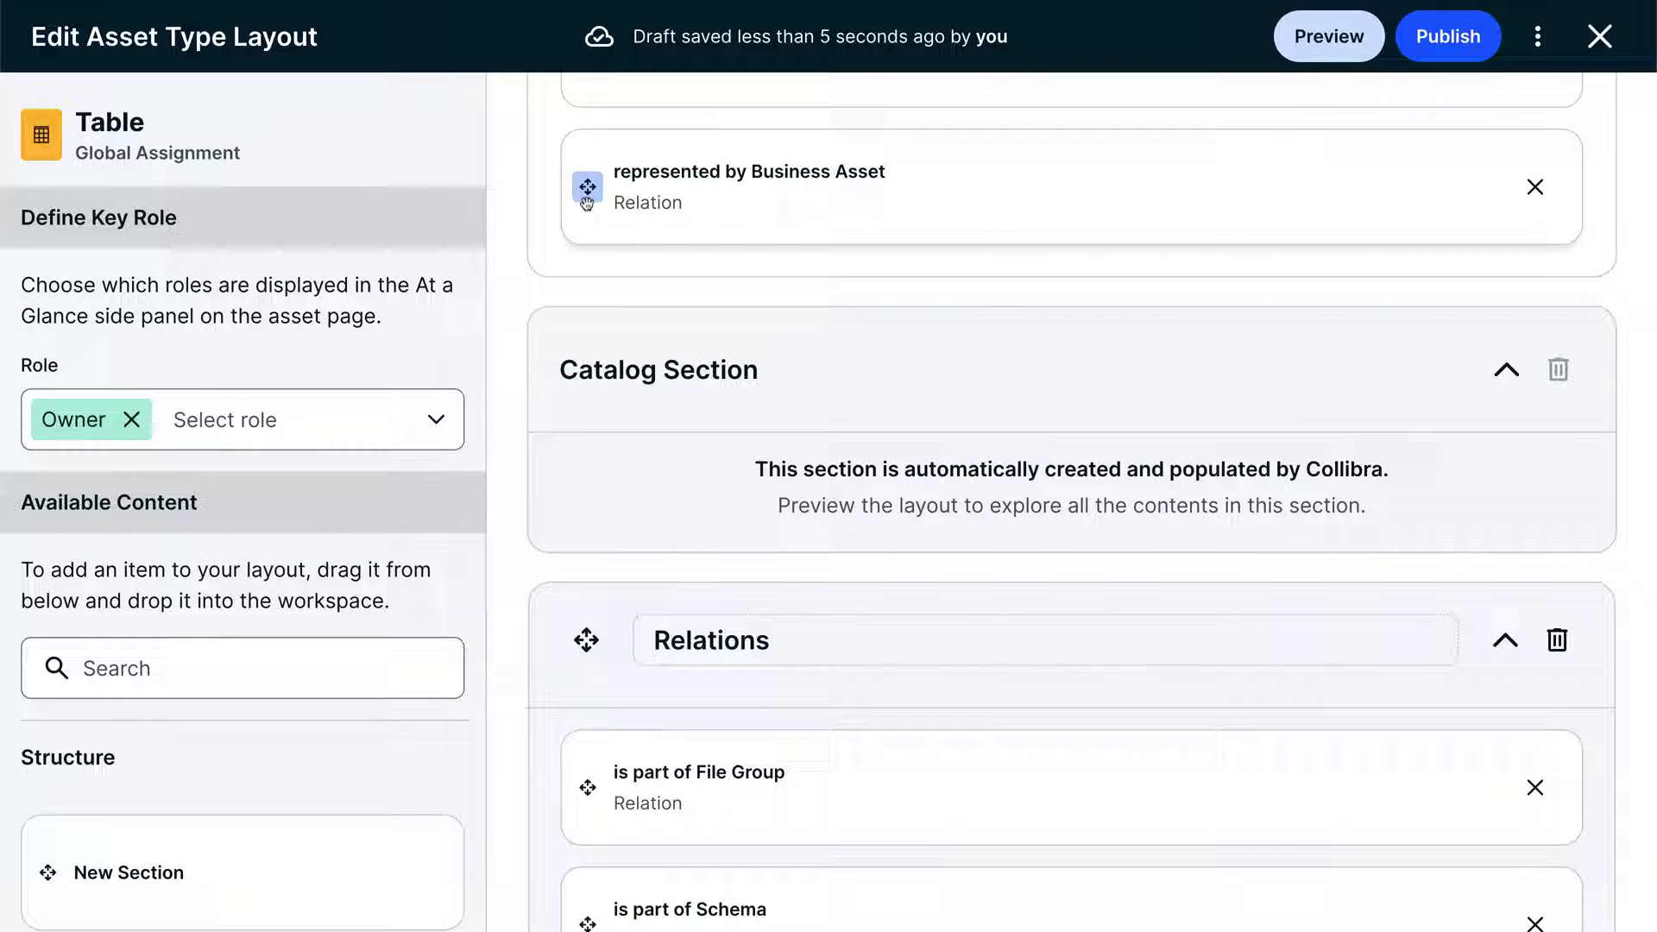
pyautogui.moveTo(586, 185); pyautogui.dragTo(589, 814)
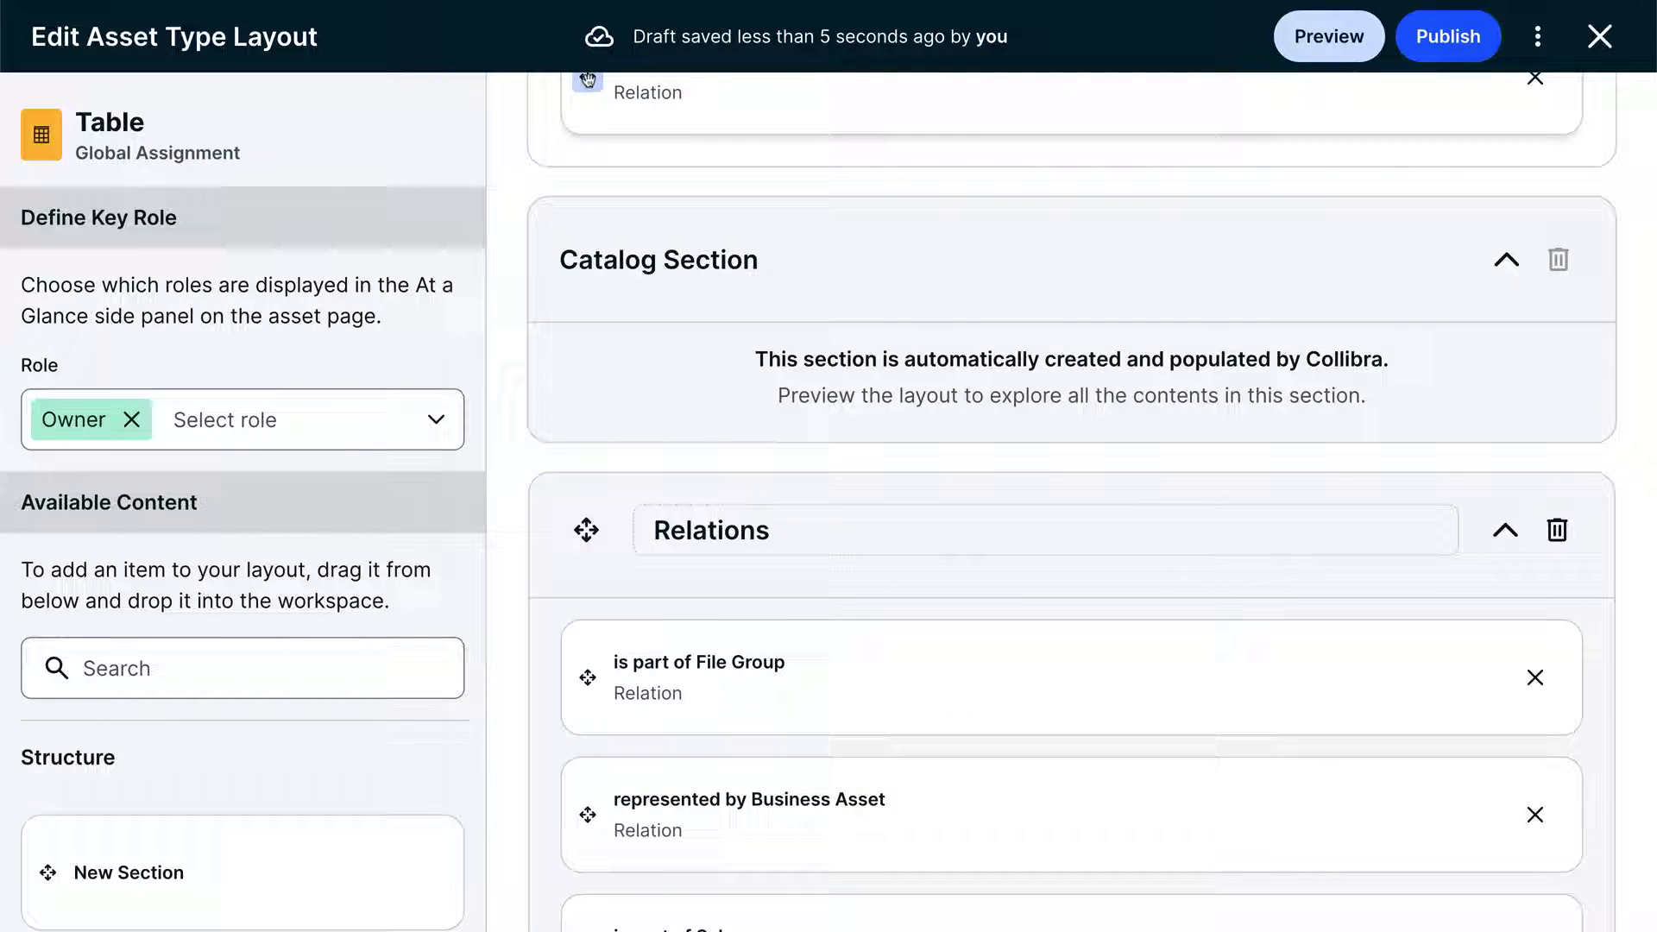
pyautogui.moveTo(587, 81)
pyautogui.mouseDown()
pyautogui.moveTo(707, 899)
pyautogui.moveTo(674, 772)
pyautogui.mouseUp()
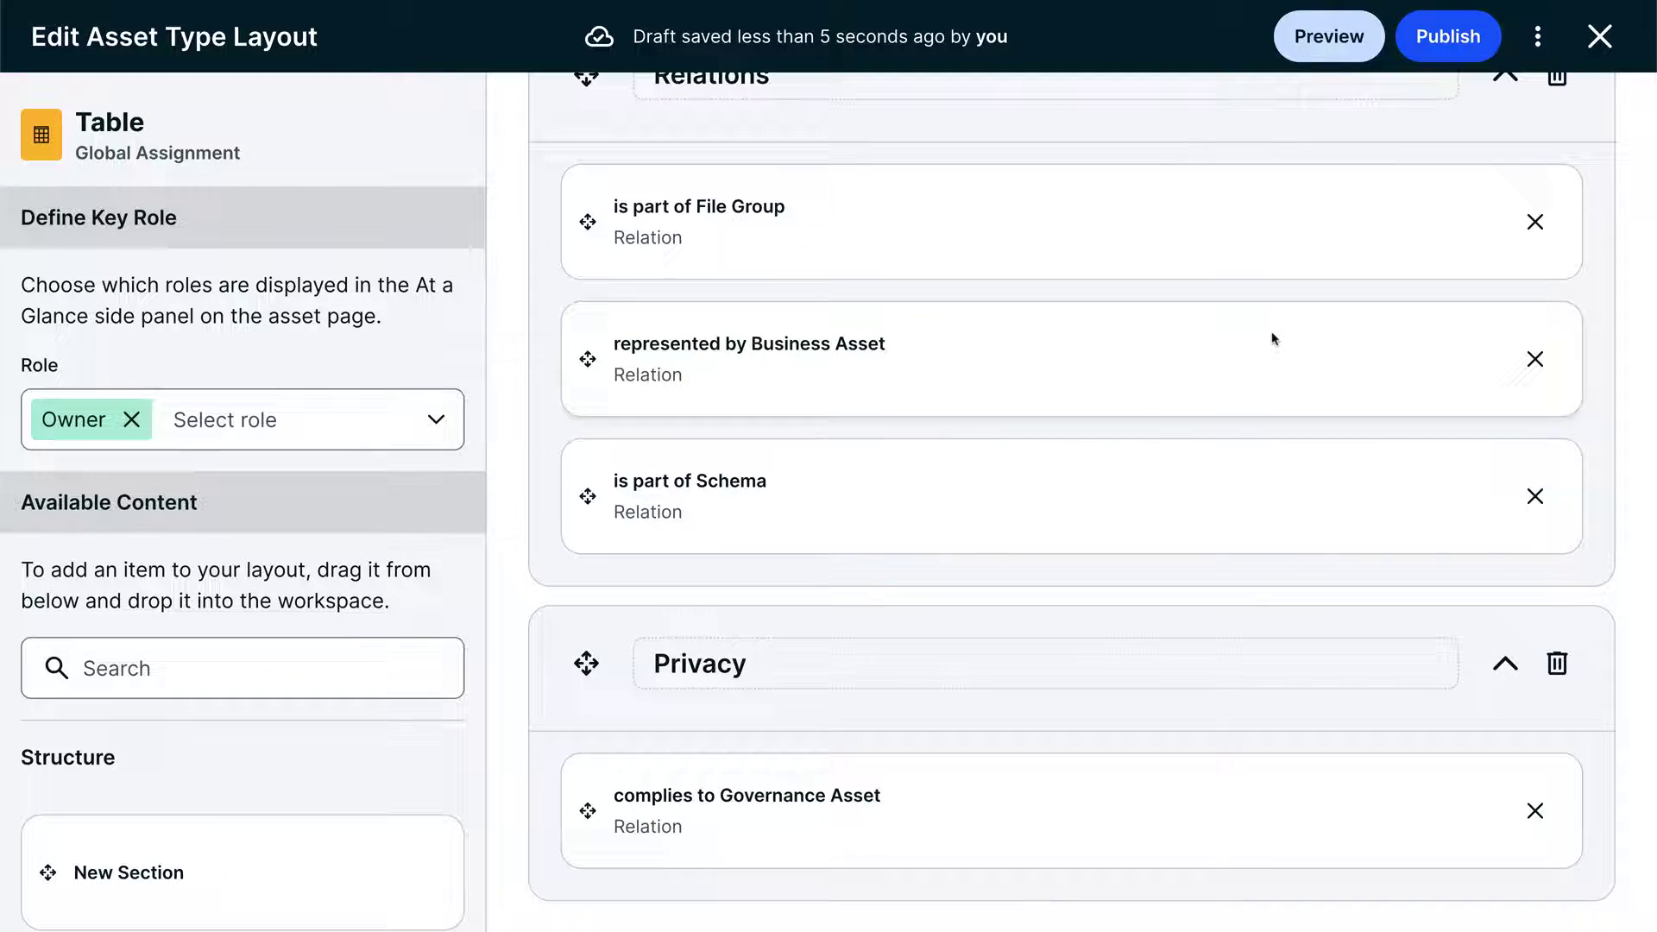
pyautogui.click(1434, 39)
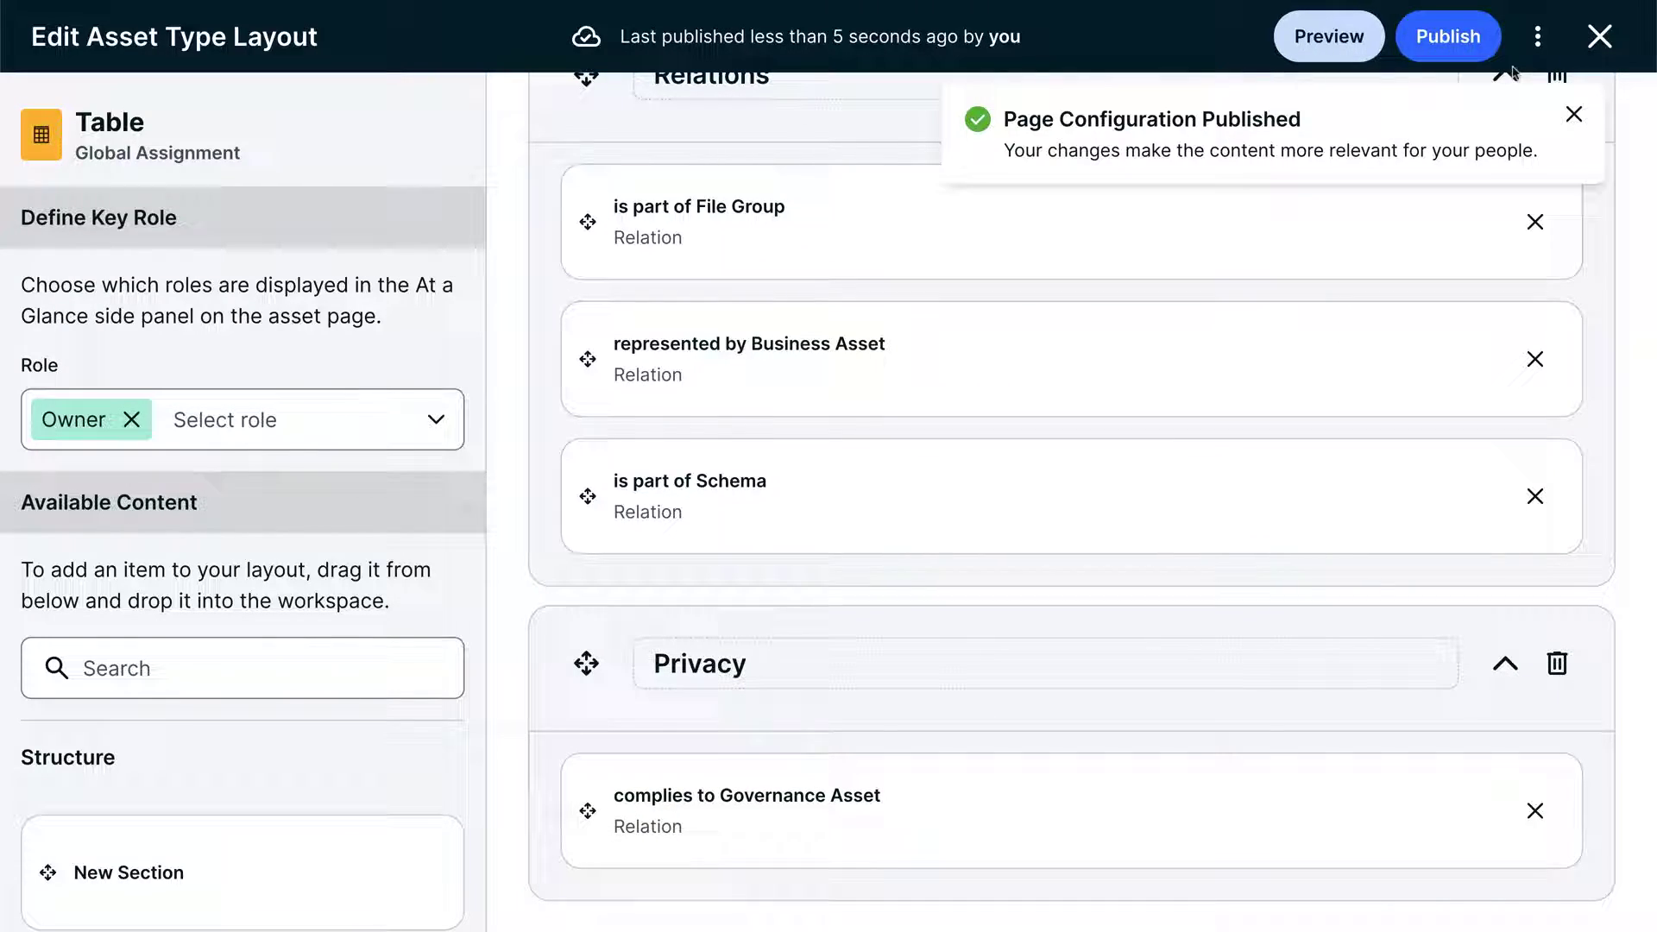
pyautogui.click(1600, 36)
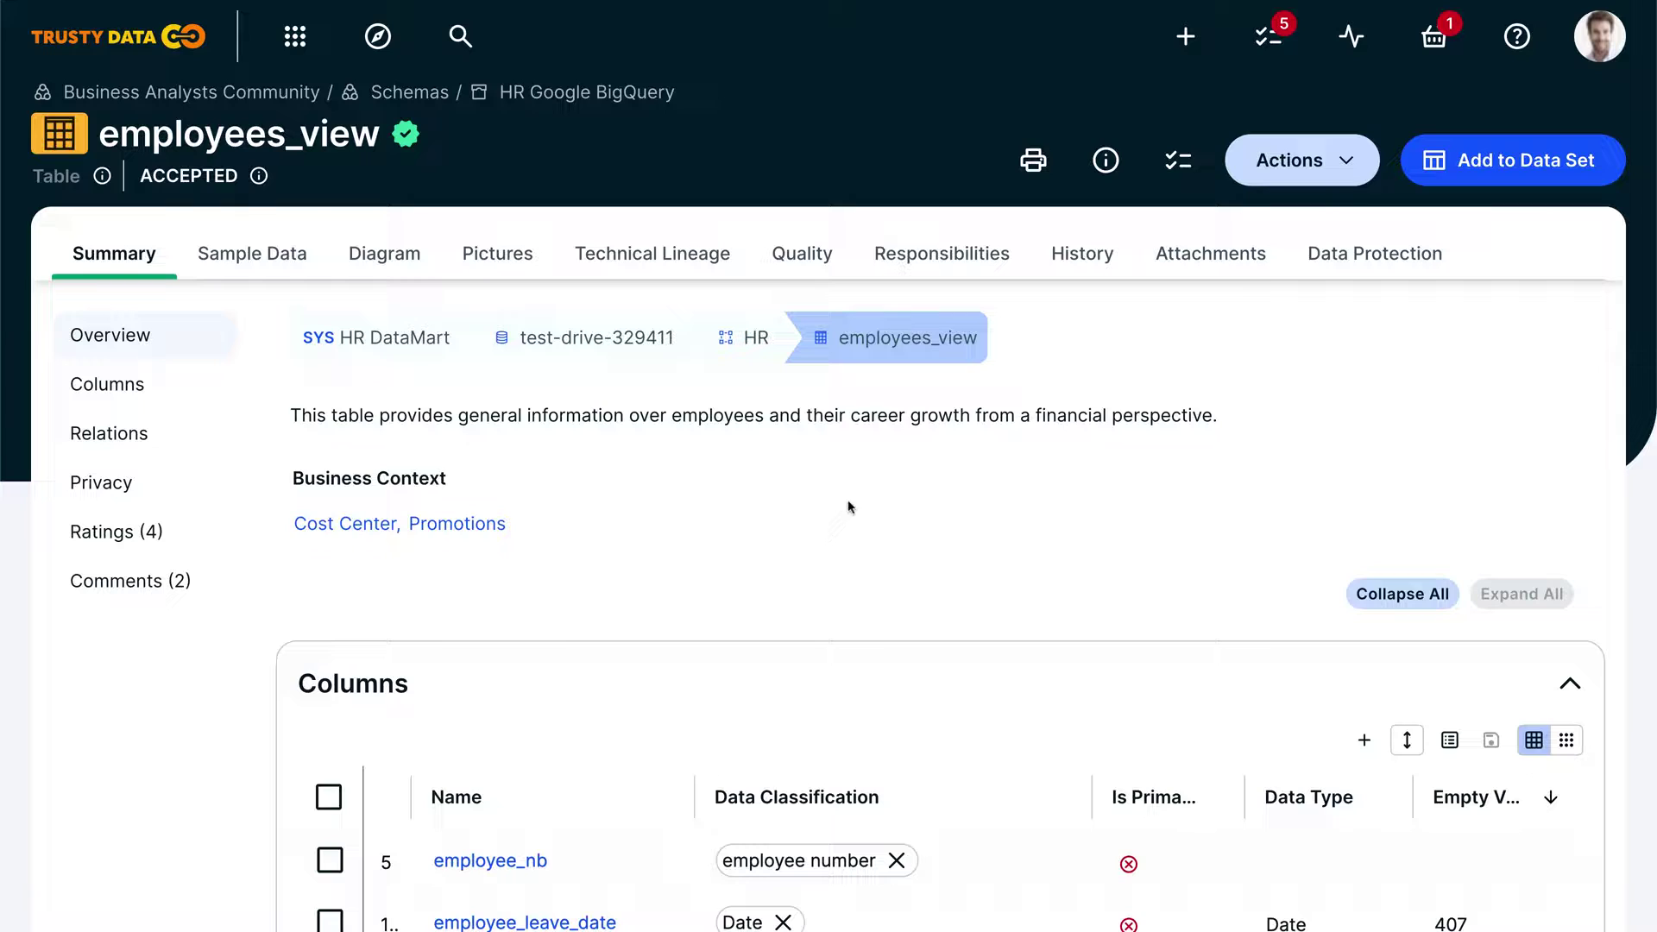
# Collapse the Columns, Privacy and Relations sections, then toggle Show Empty Optional Values on and off
pyautogui.click(363, 684)
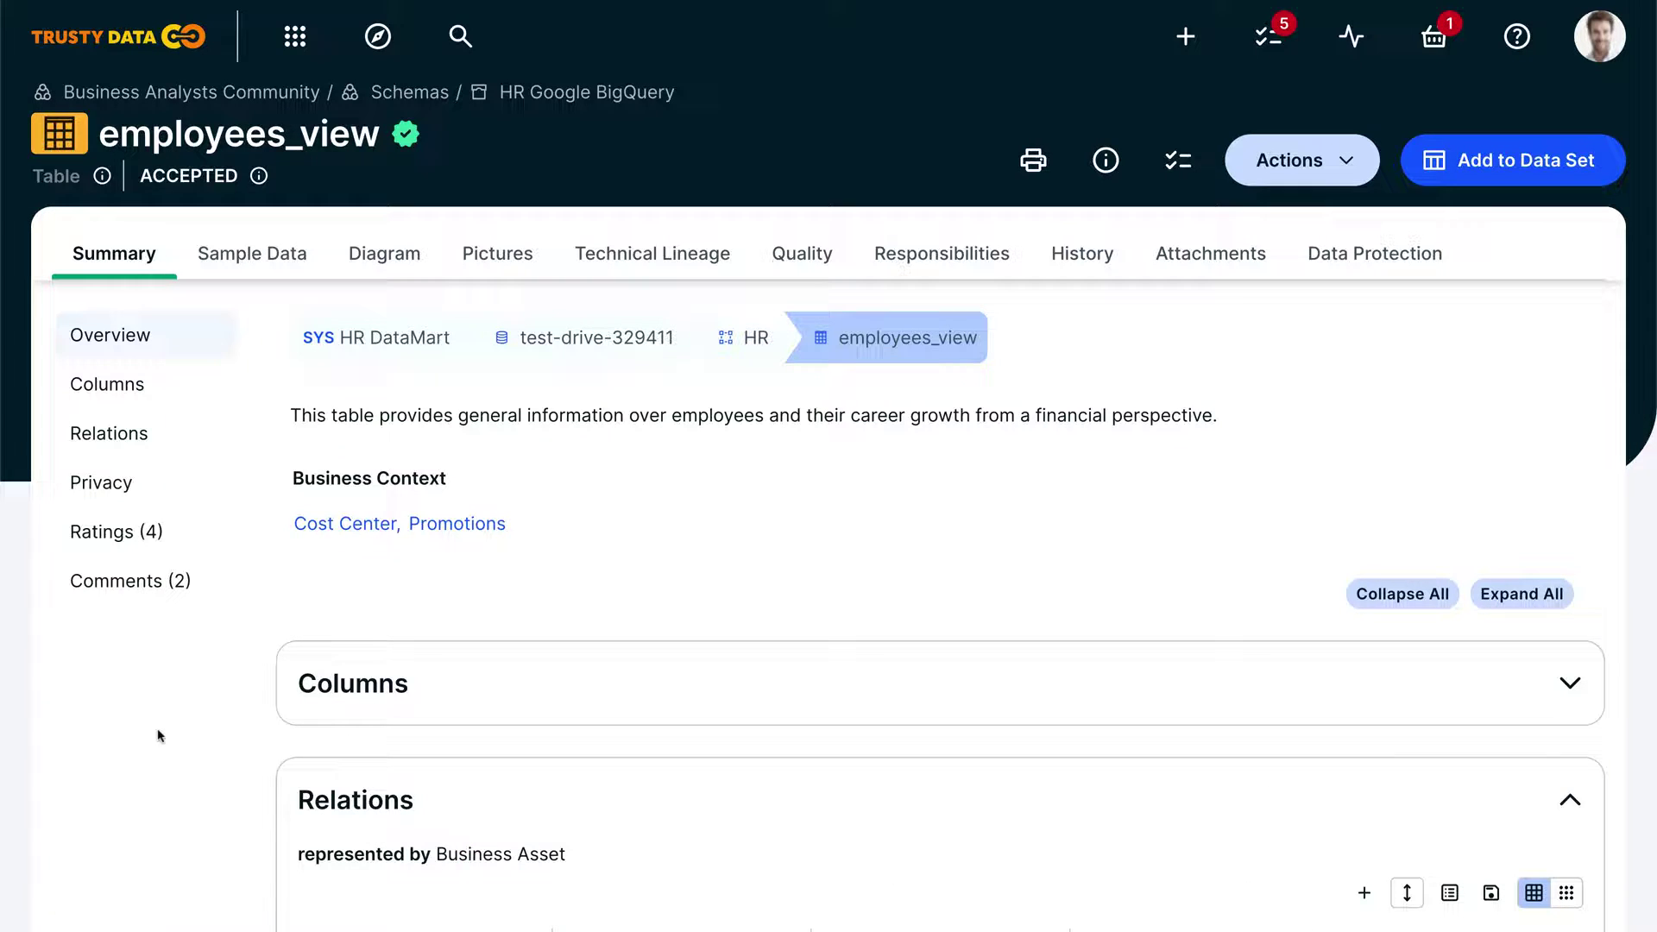
pyautogui.scroll(-2, 158, 736)
pyautogui.scroll(-1, 158, 735)
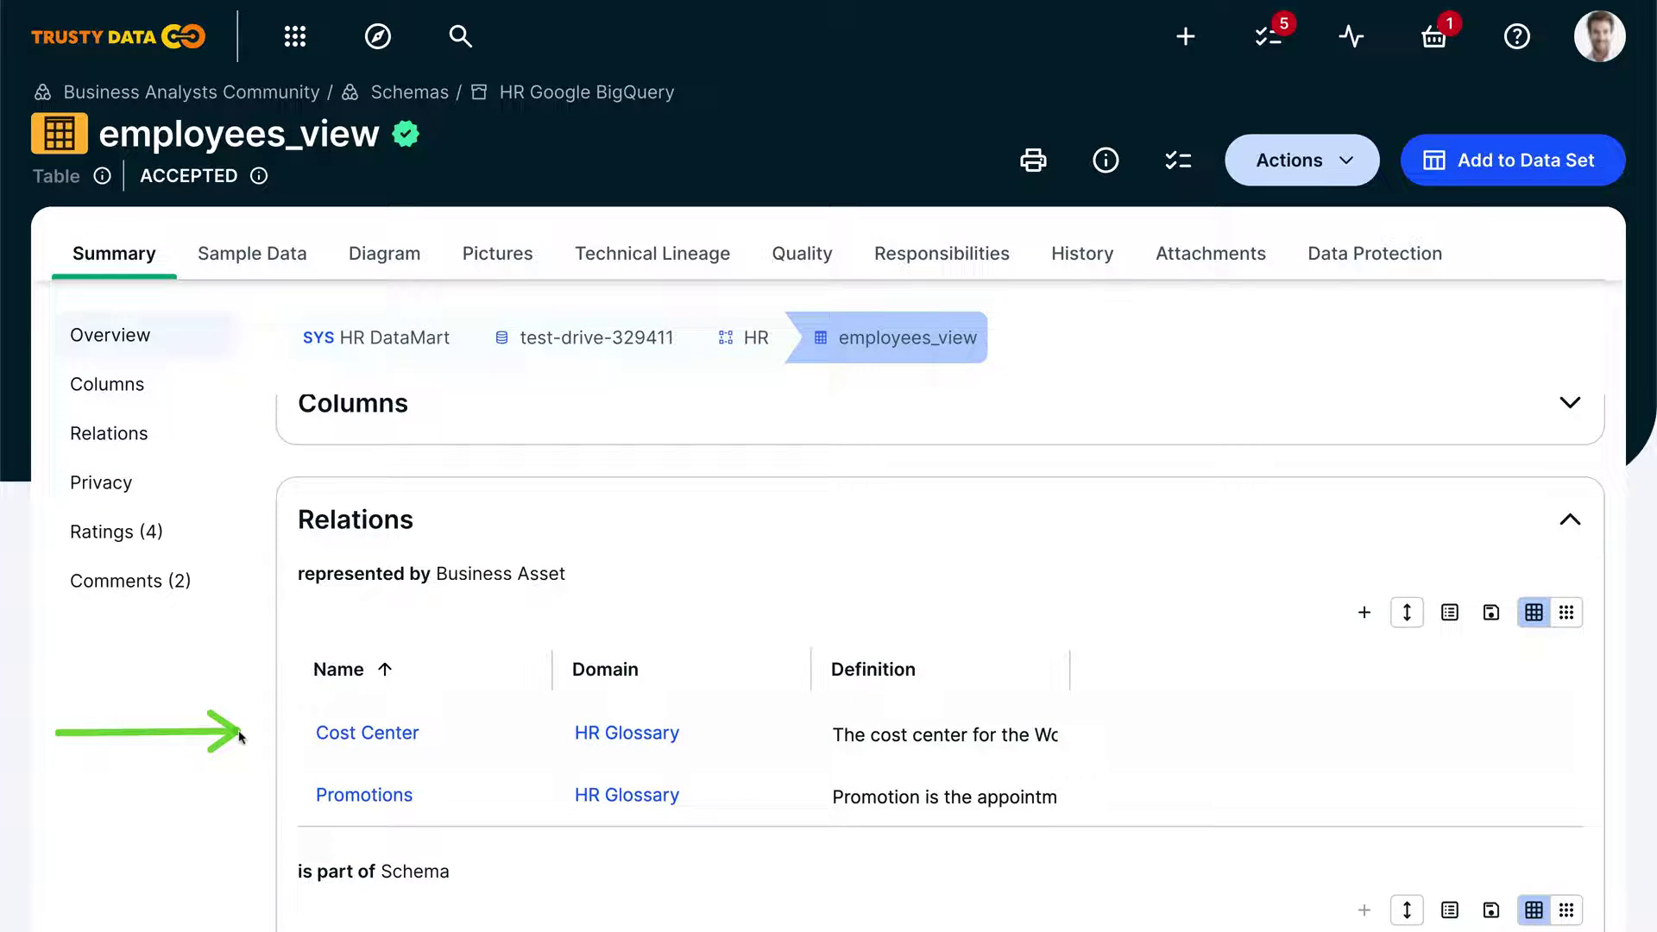
pyautogui.scroll(-1, 290, 682)
pyautogui.scroll(-1, 291, 682)
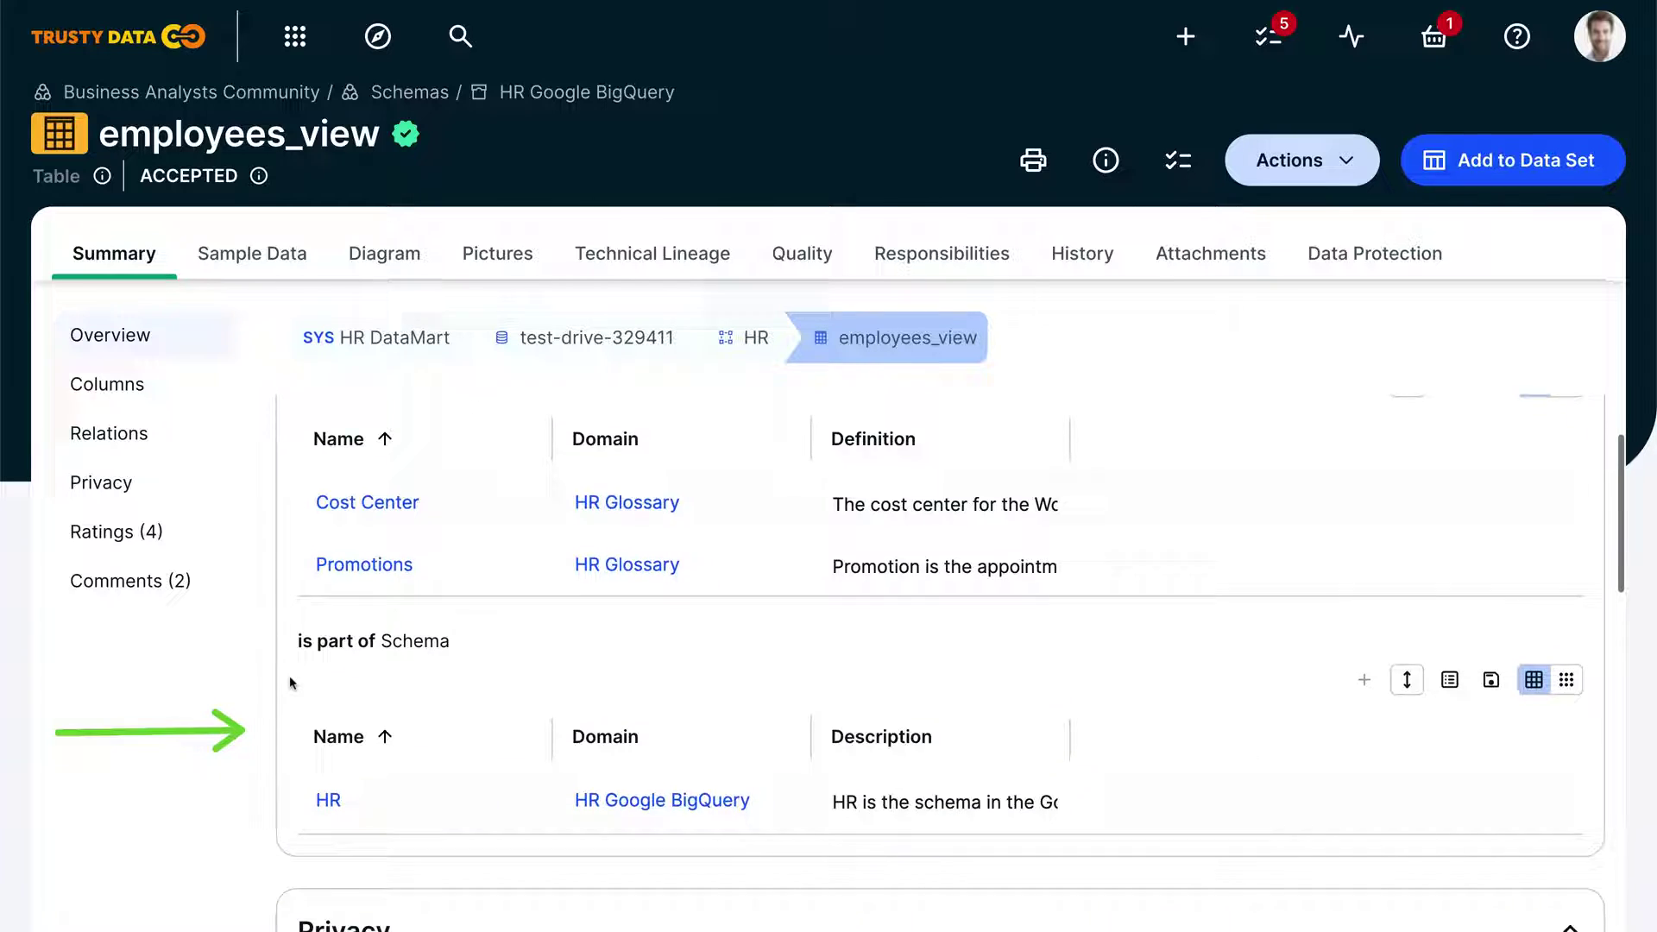
pyautogui.scroll(-2, 290, 683)
pyautogui.scroll(-1, 290, 681)
pyautogui.scroll(-1, 289, 681)
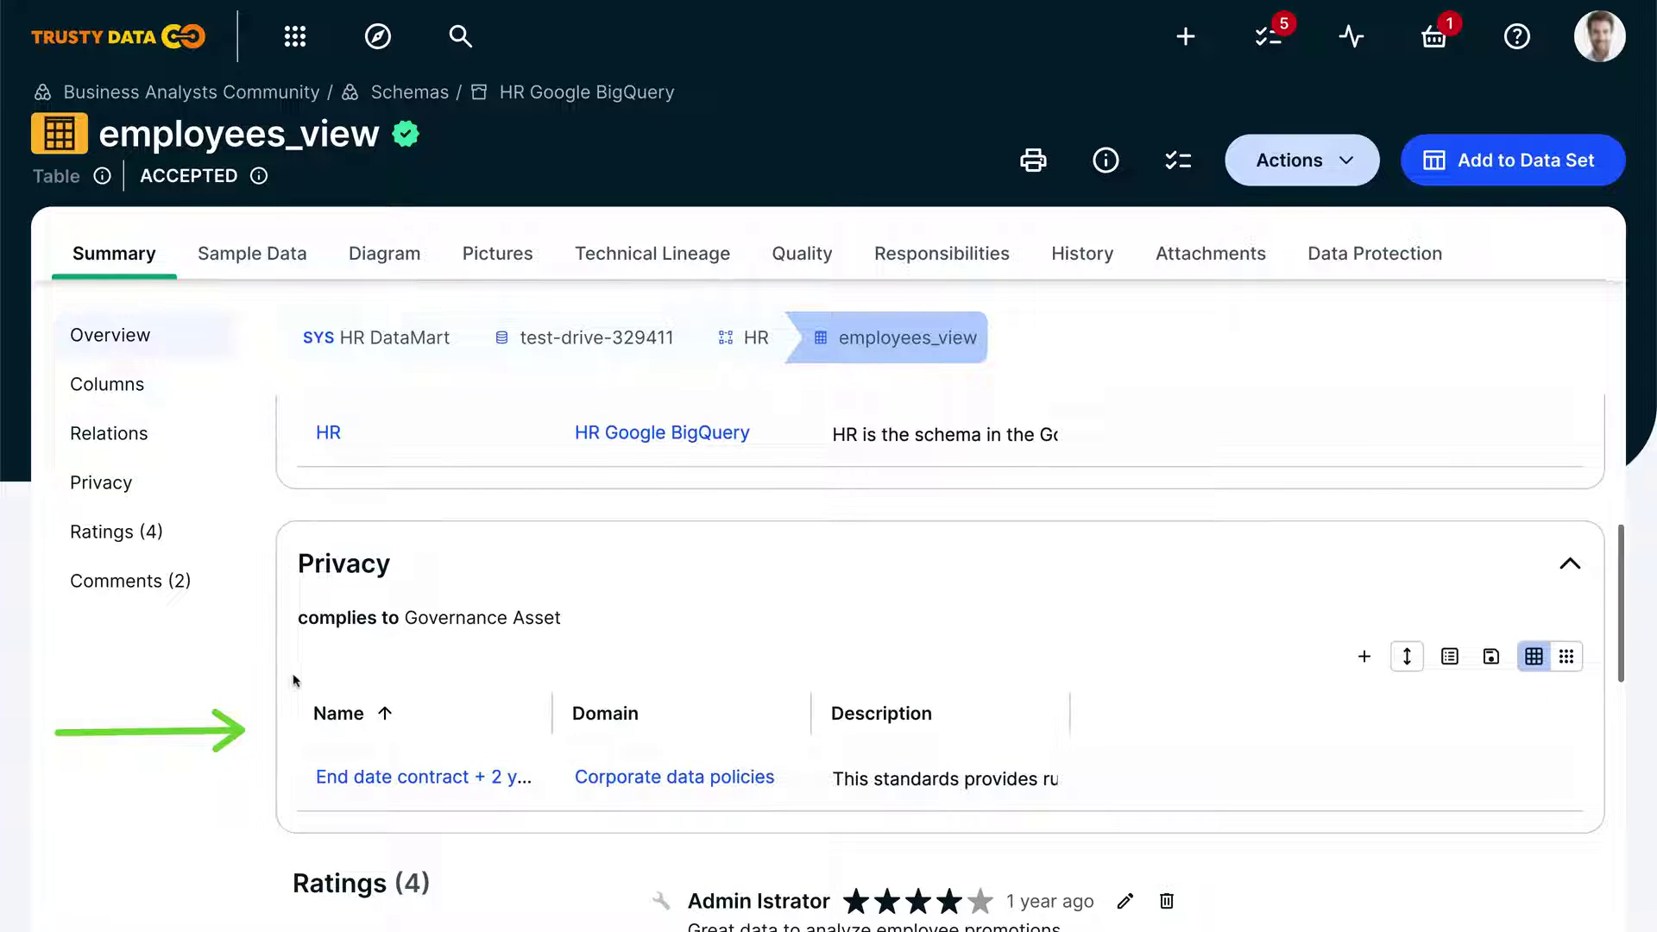
pyautogui.click(405, 573)
pyautogui.scroll(3, 493, 559)
pyautogui.scroll(2, 492, 558)
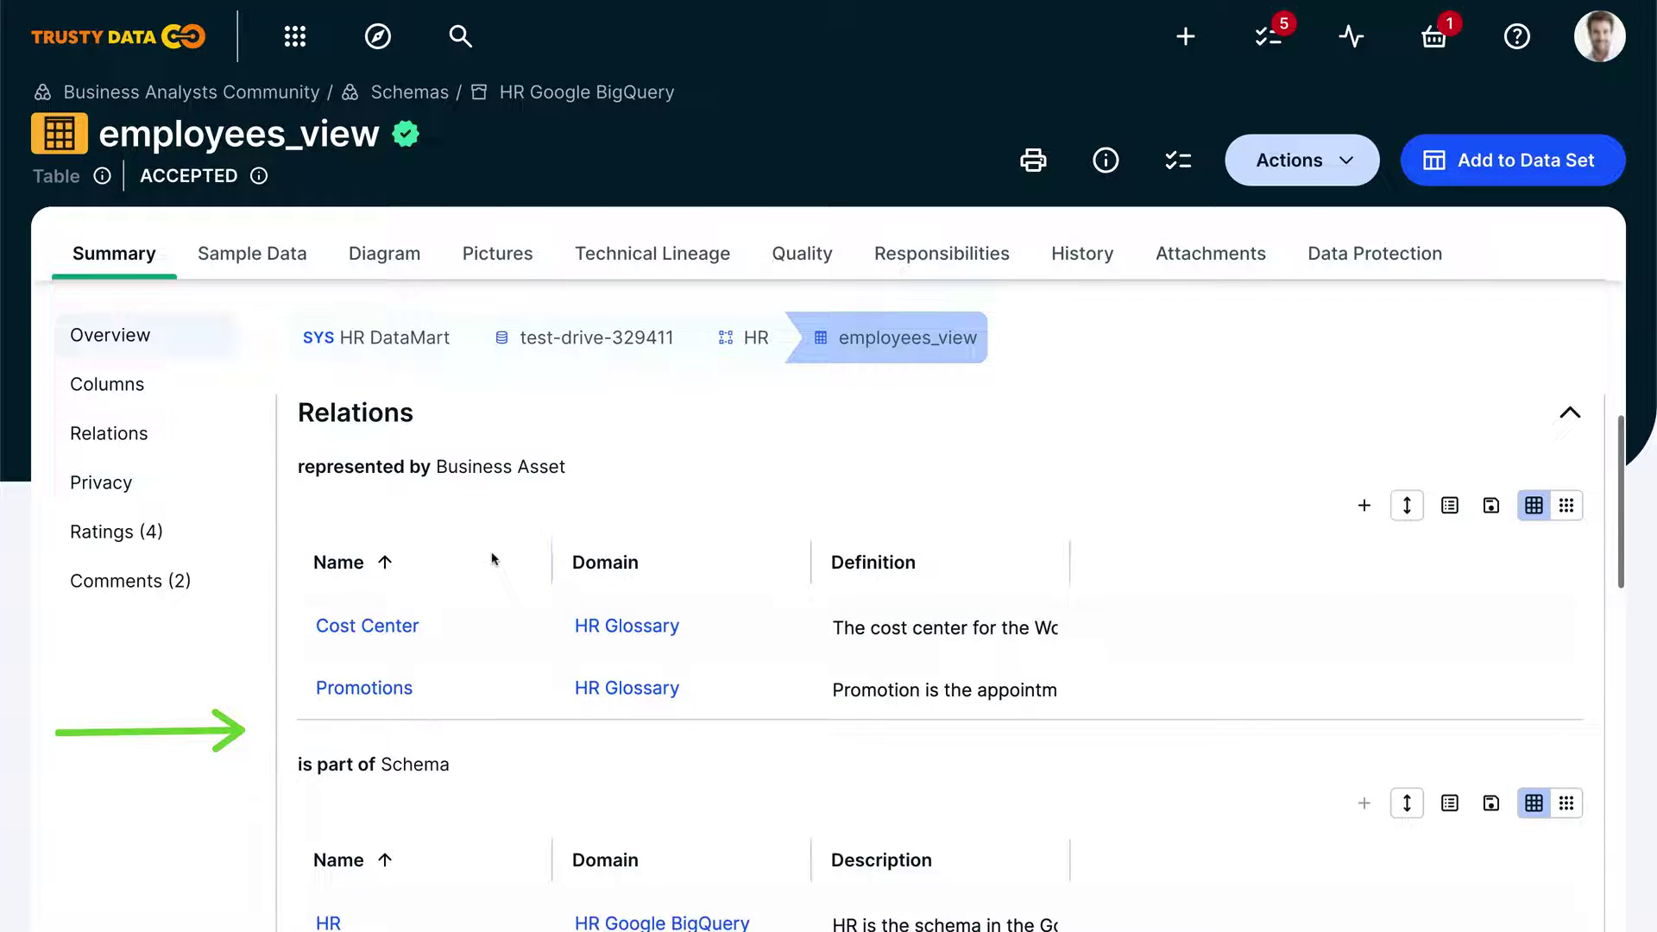
pyautogui.scroll(1, 493, 554)
pyautogui.click(484, 490)
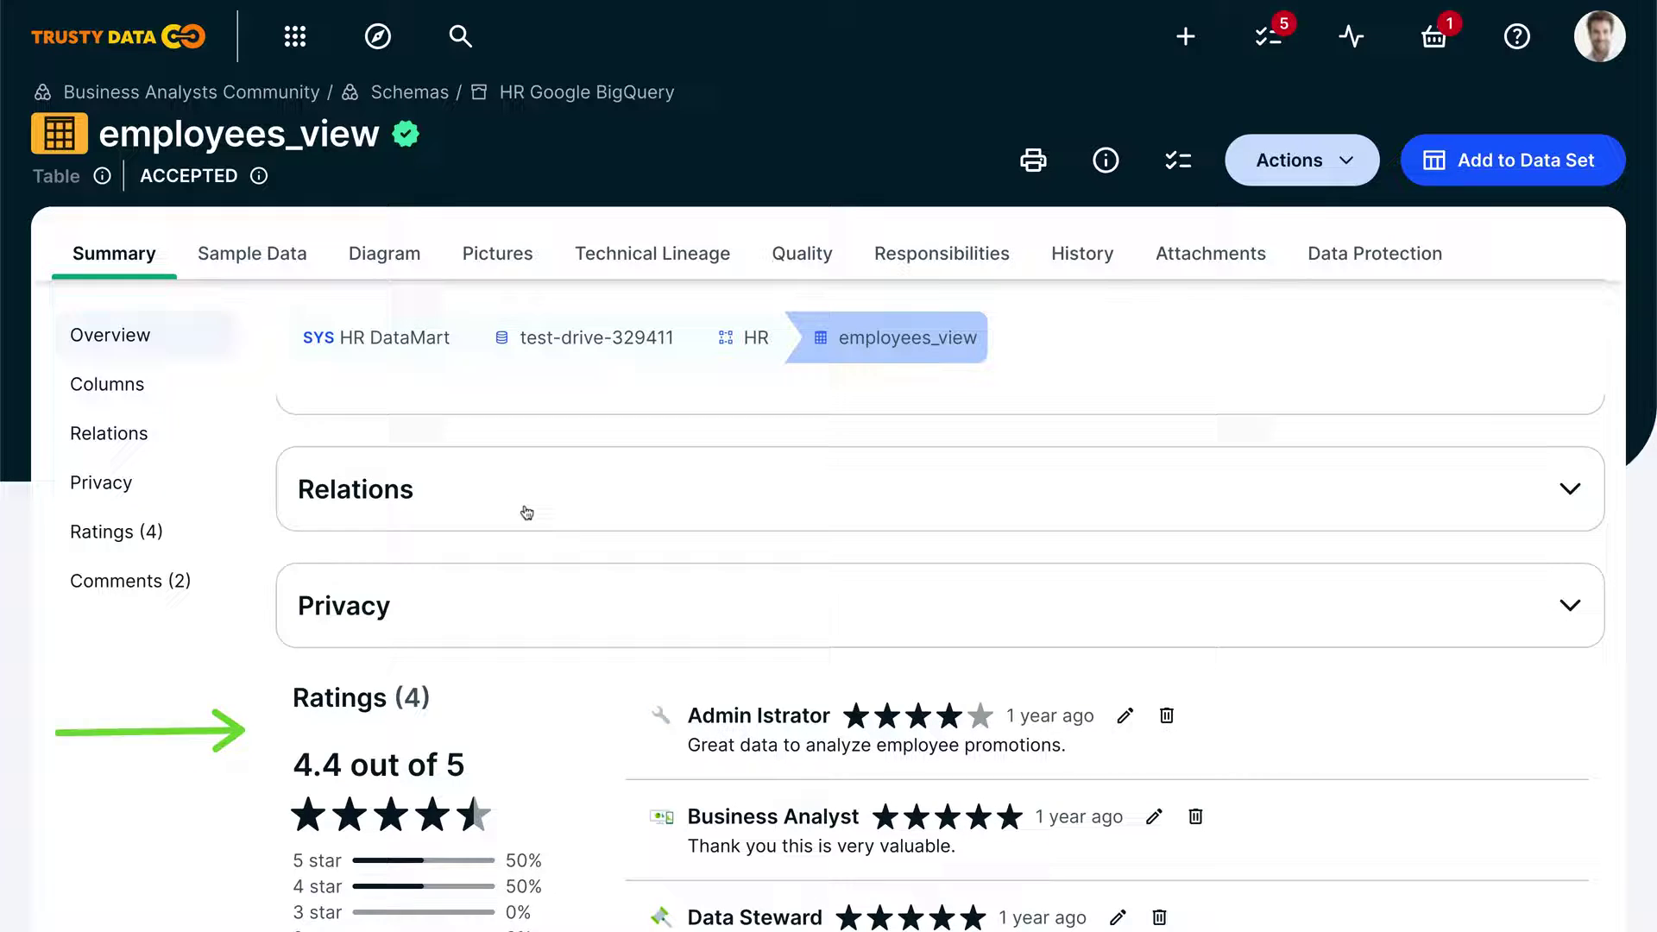
pyautogui.scroll(1, 524, 515)
pyautogui.scroll(2, 521, 514)
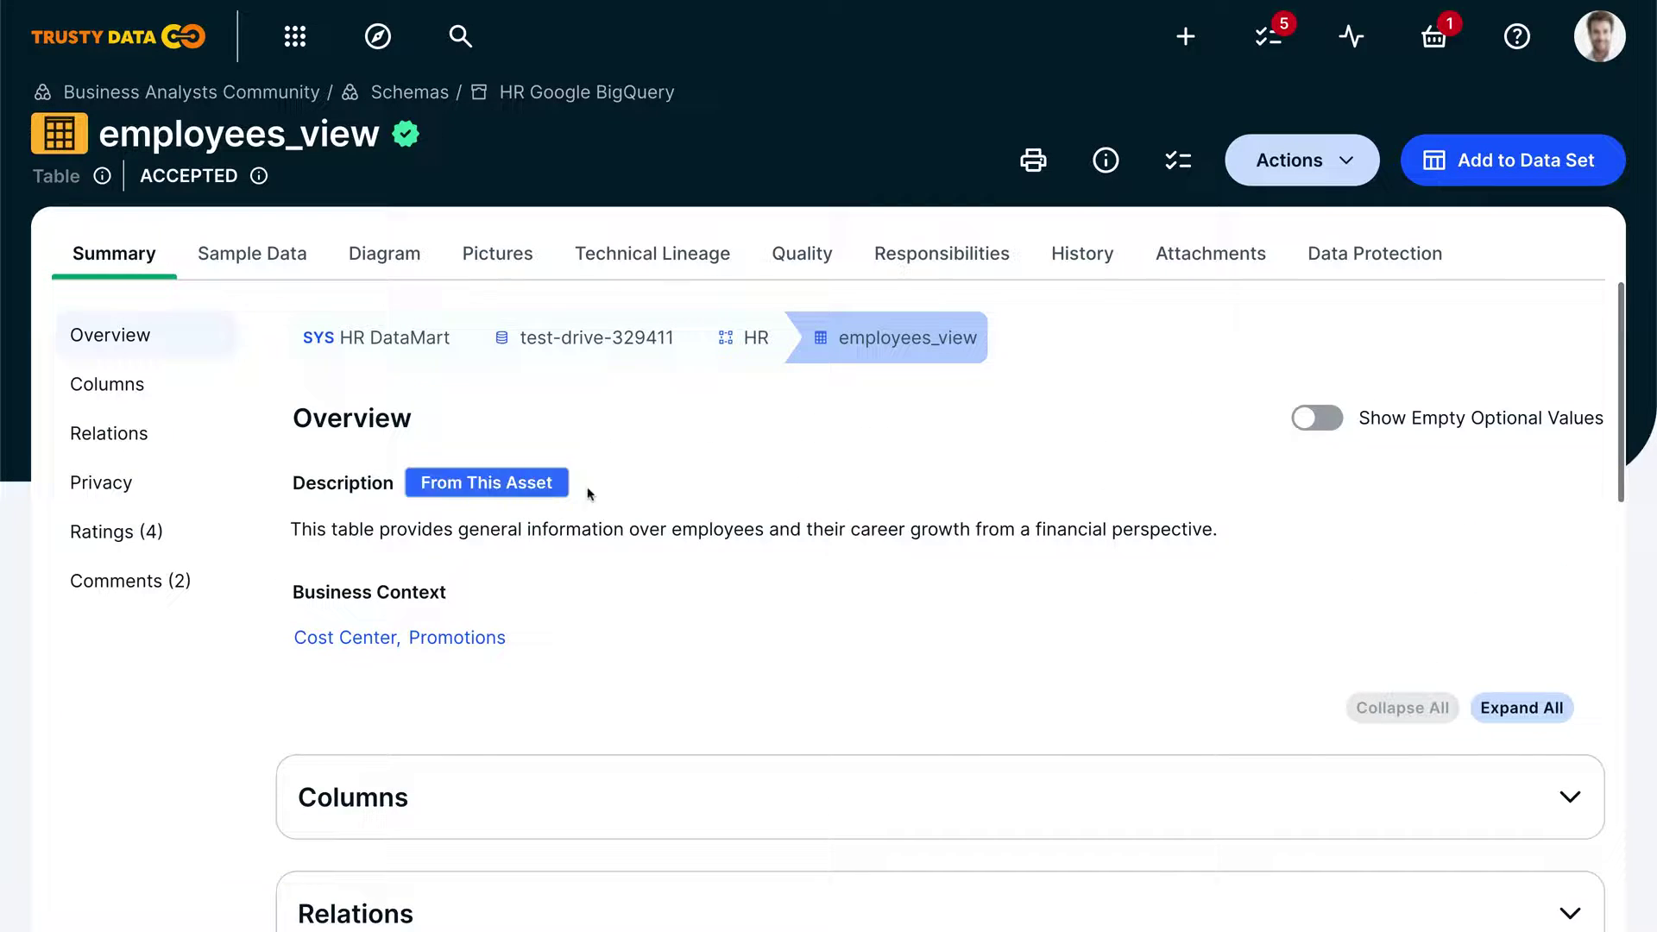
pyautogui.click(1315, 419)
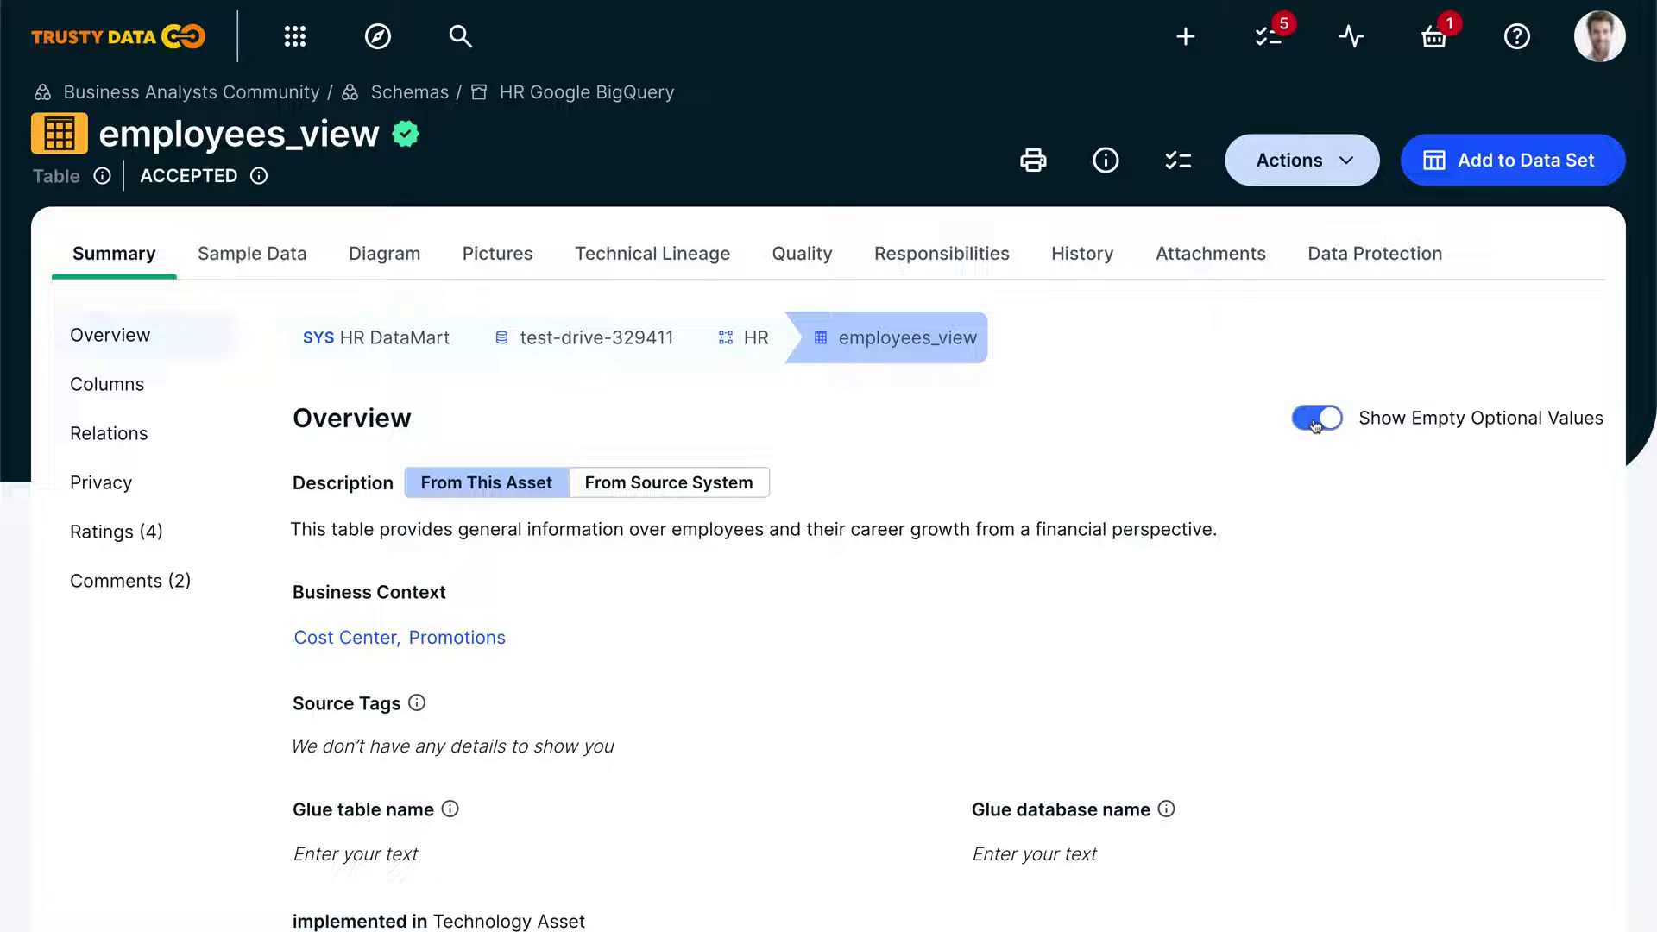
pyautogui.click(1312, 428)
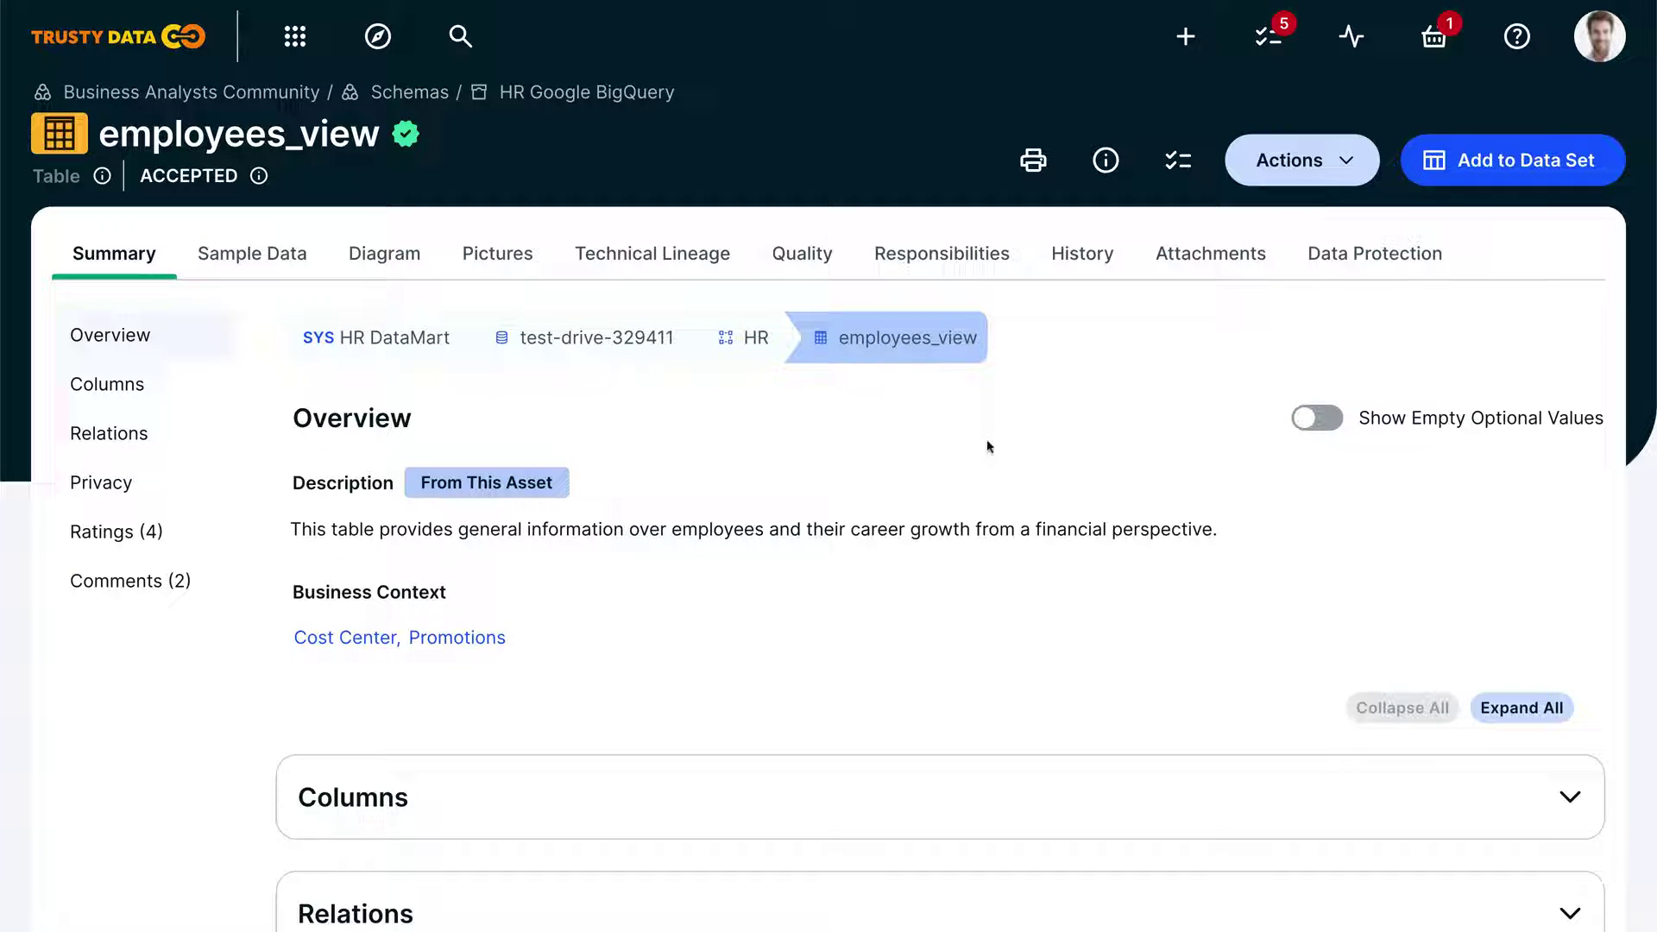
# Search for 'customer' and filter the results to the 18 Data Sets
pyautogui.click(460, 37)
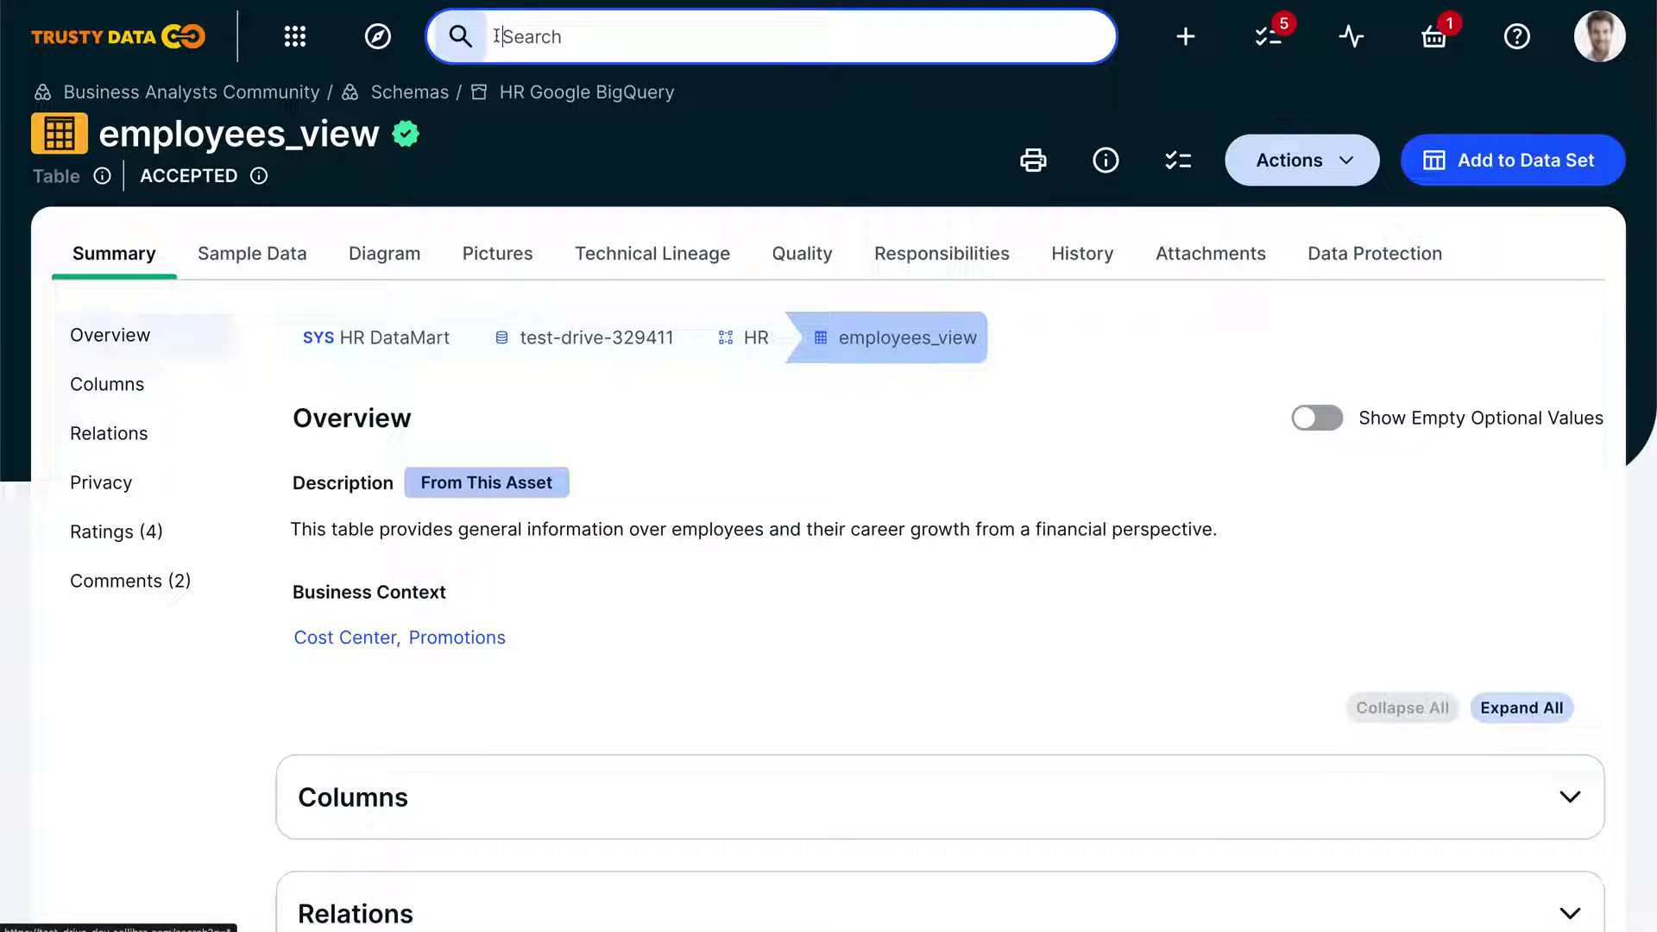
pyautogui.write('customer')
pyautogui.press('Return')
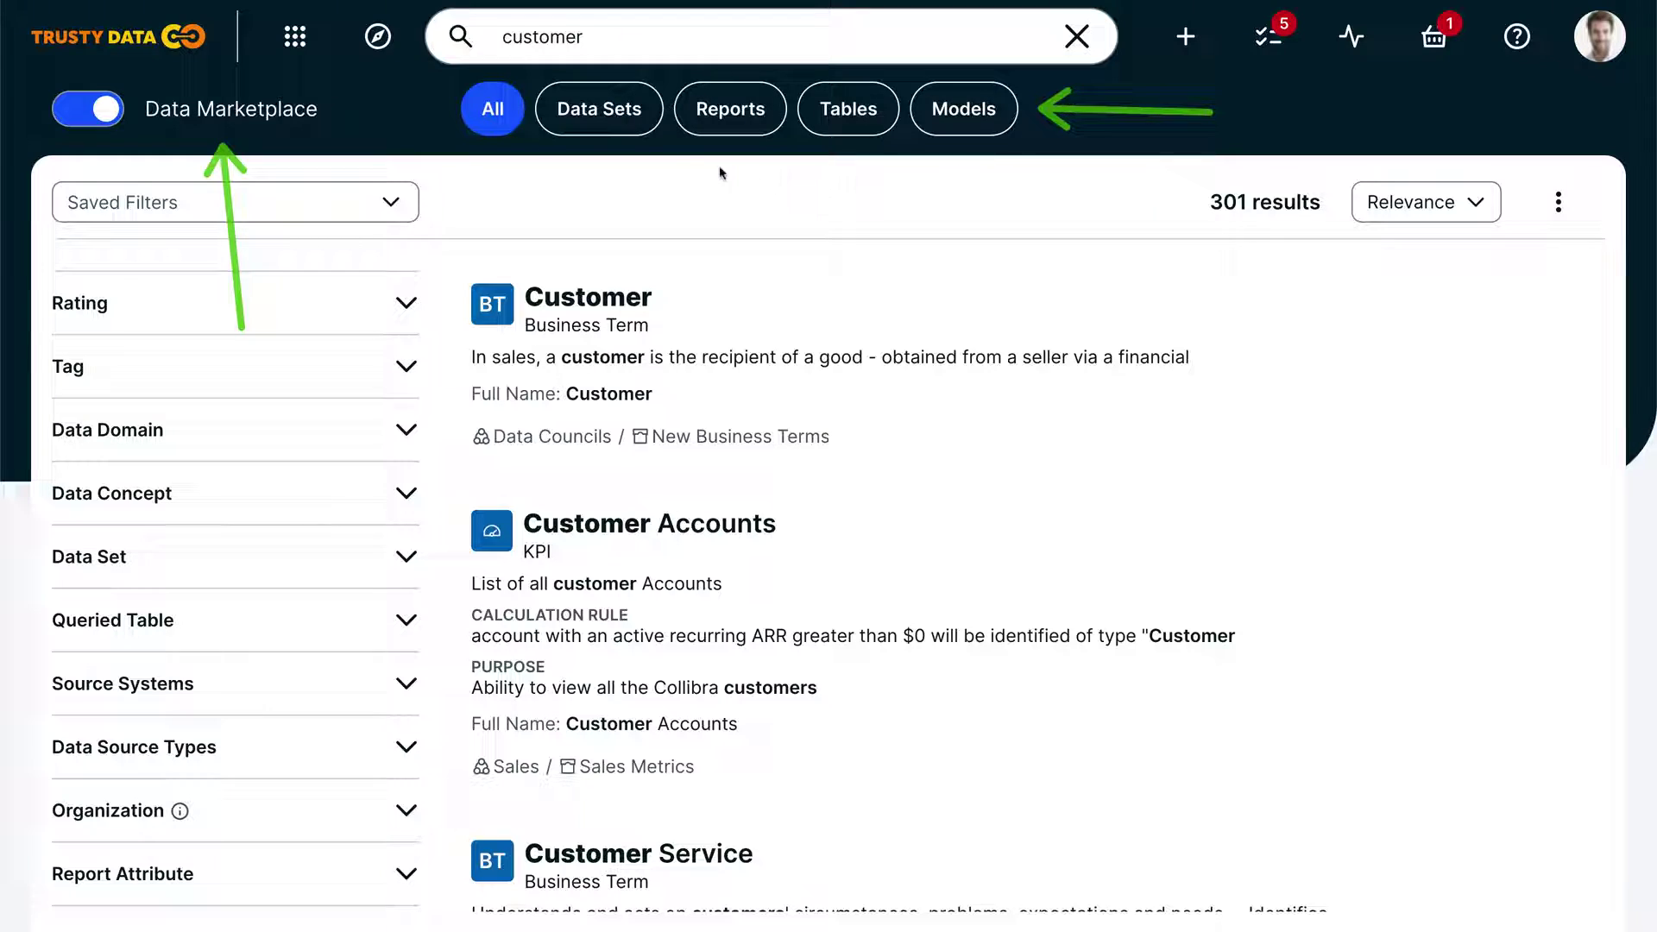
pyautogui.click(630, 122)
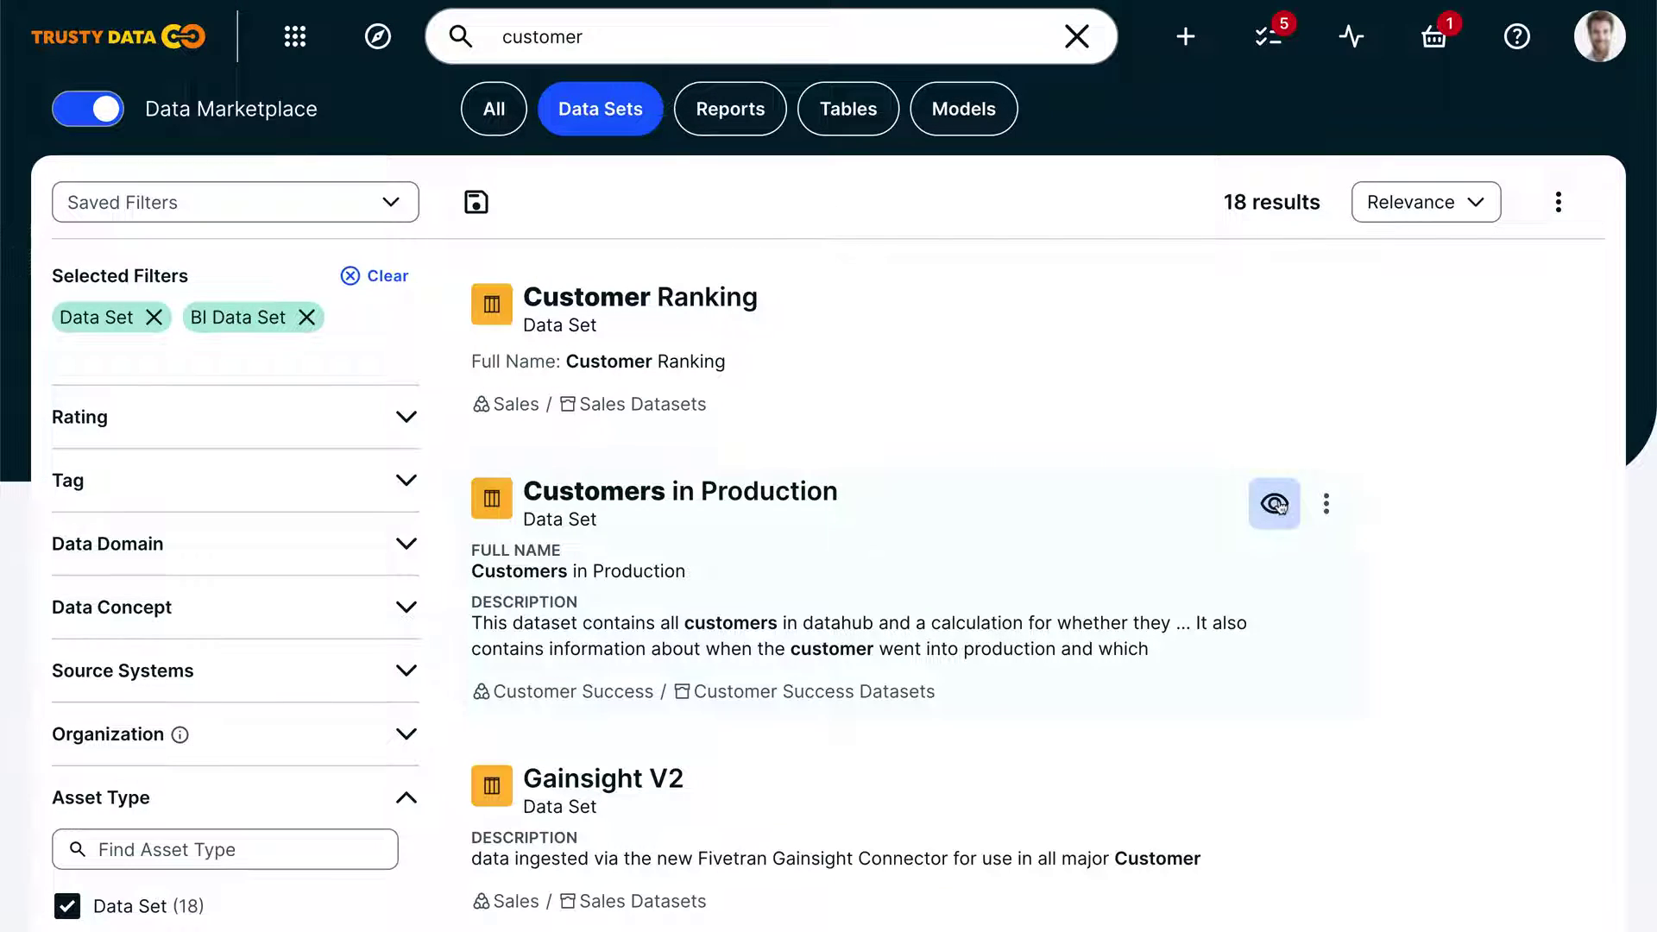
# Preview the Customers in Production data set, then close the preview
pyautogui.click(1273, 504)
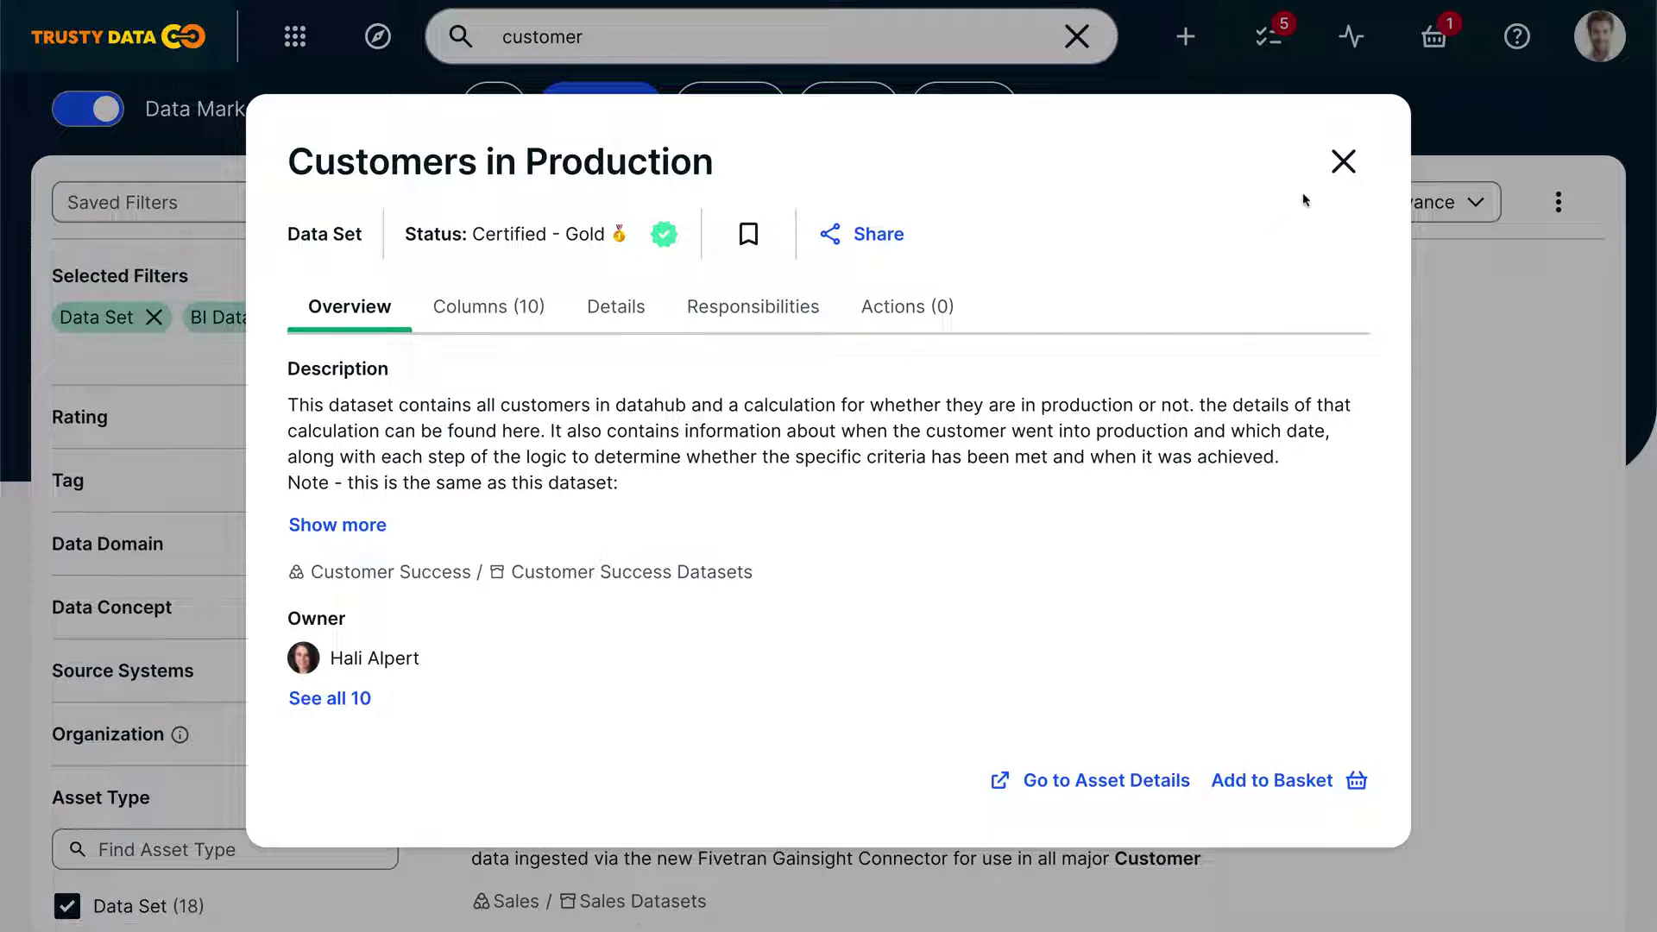
pyautogui.click(1343, 161)
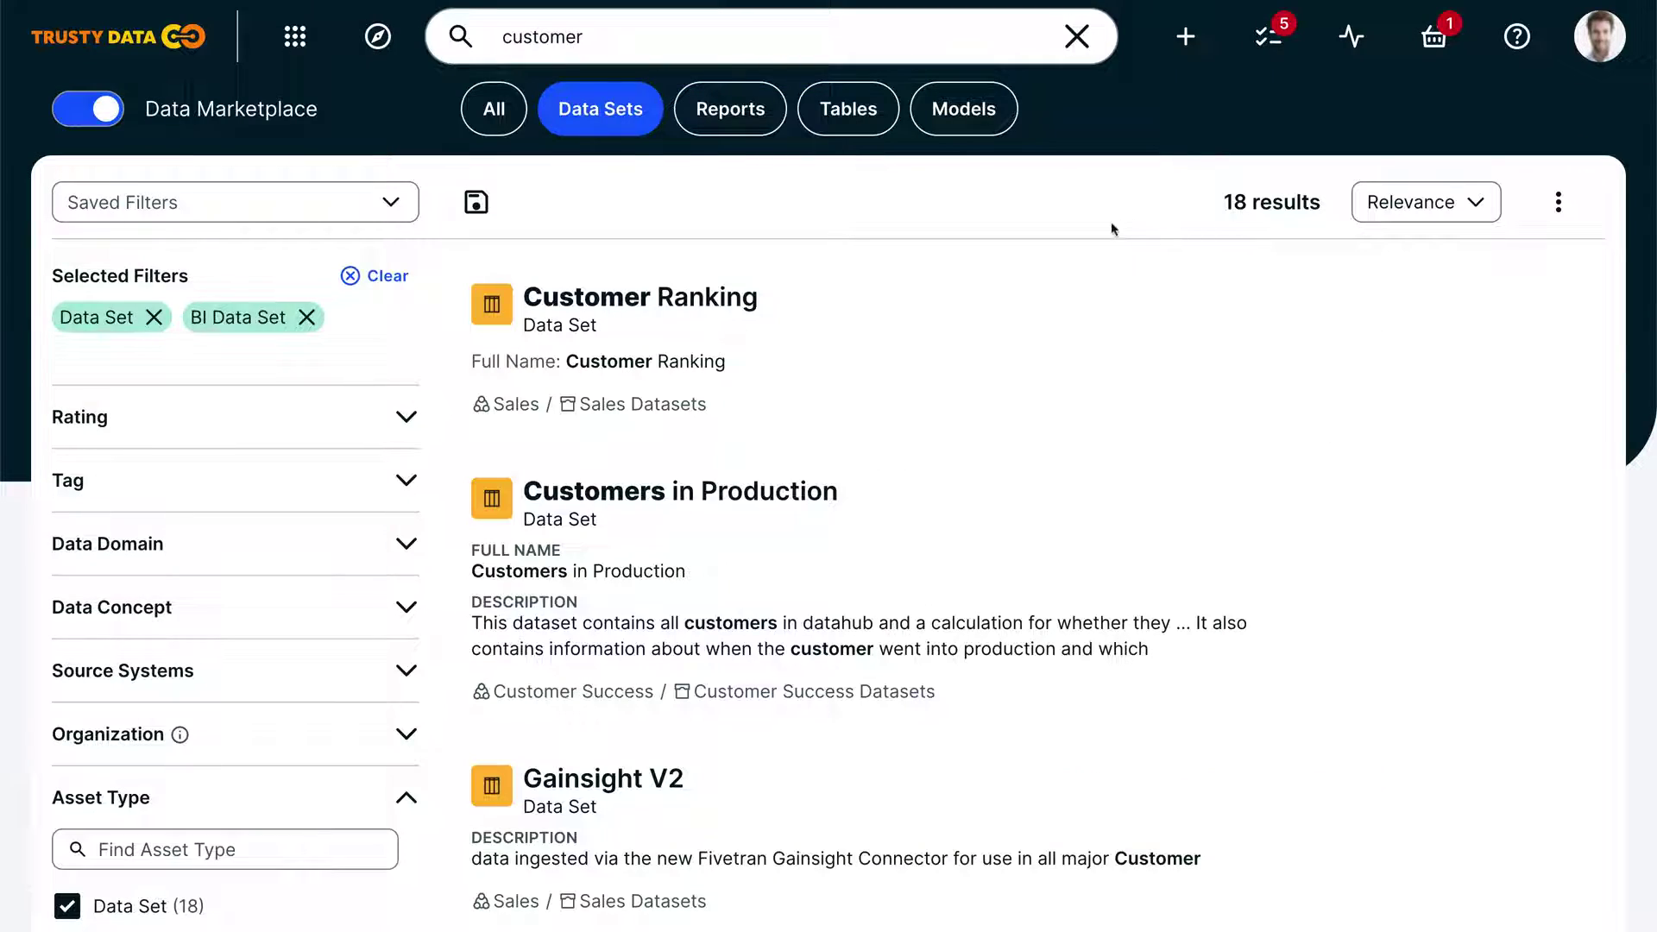
pyautogui.moveTo(979, 214); pyautogui.dragTo(1163, 209)
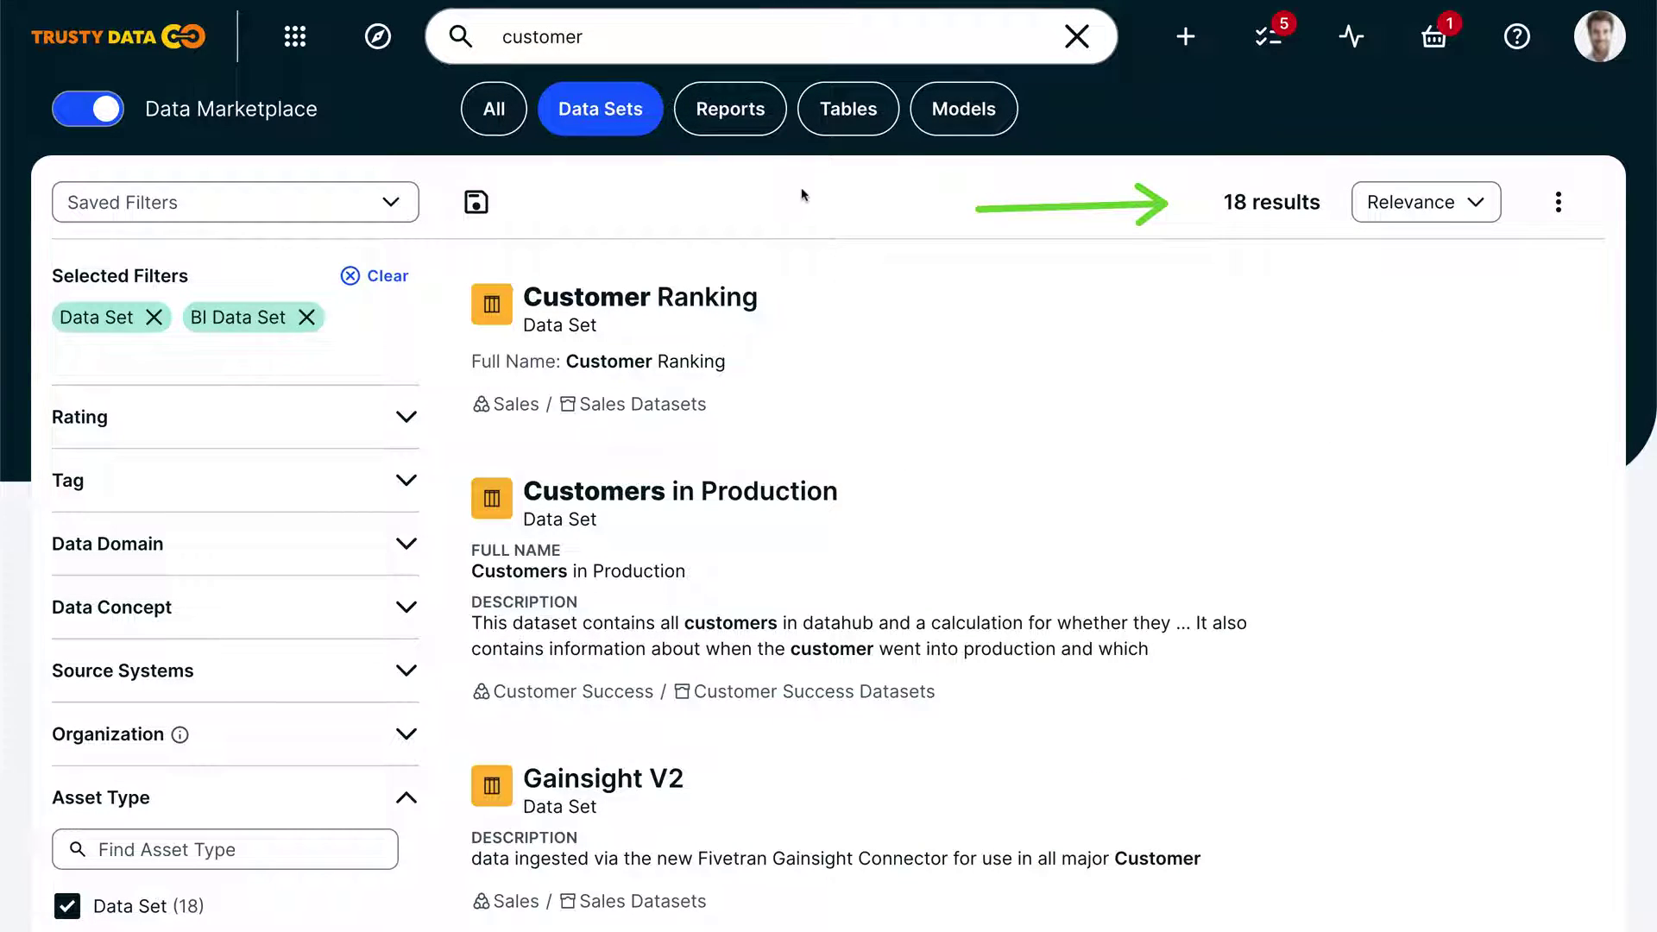
# Turn off Data Marketplace mode and open Usage Analytics from the apps grid
pyautogui.click(108, 112)
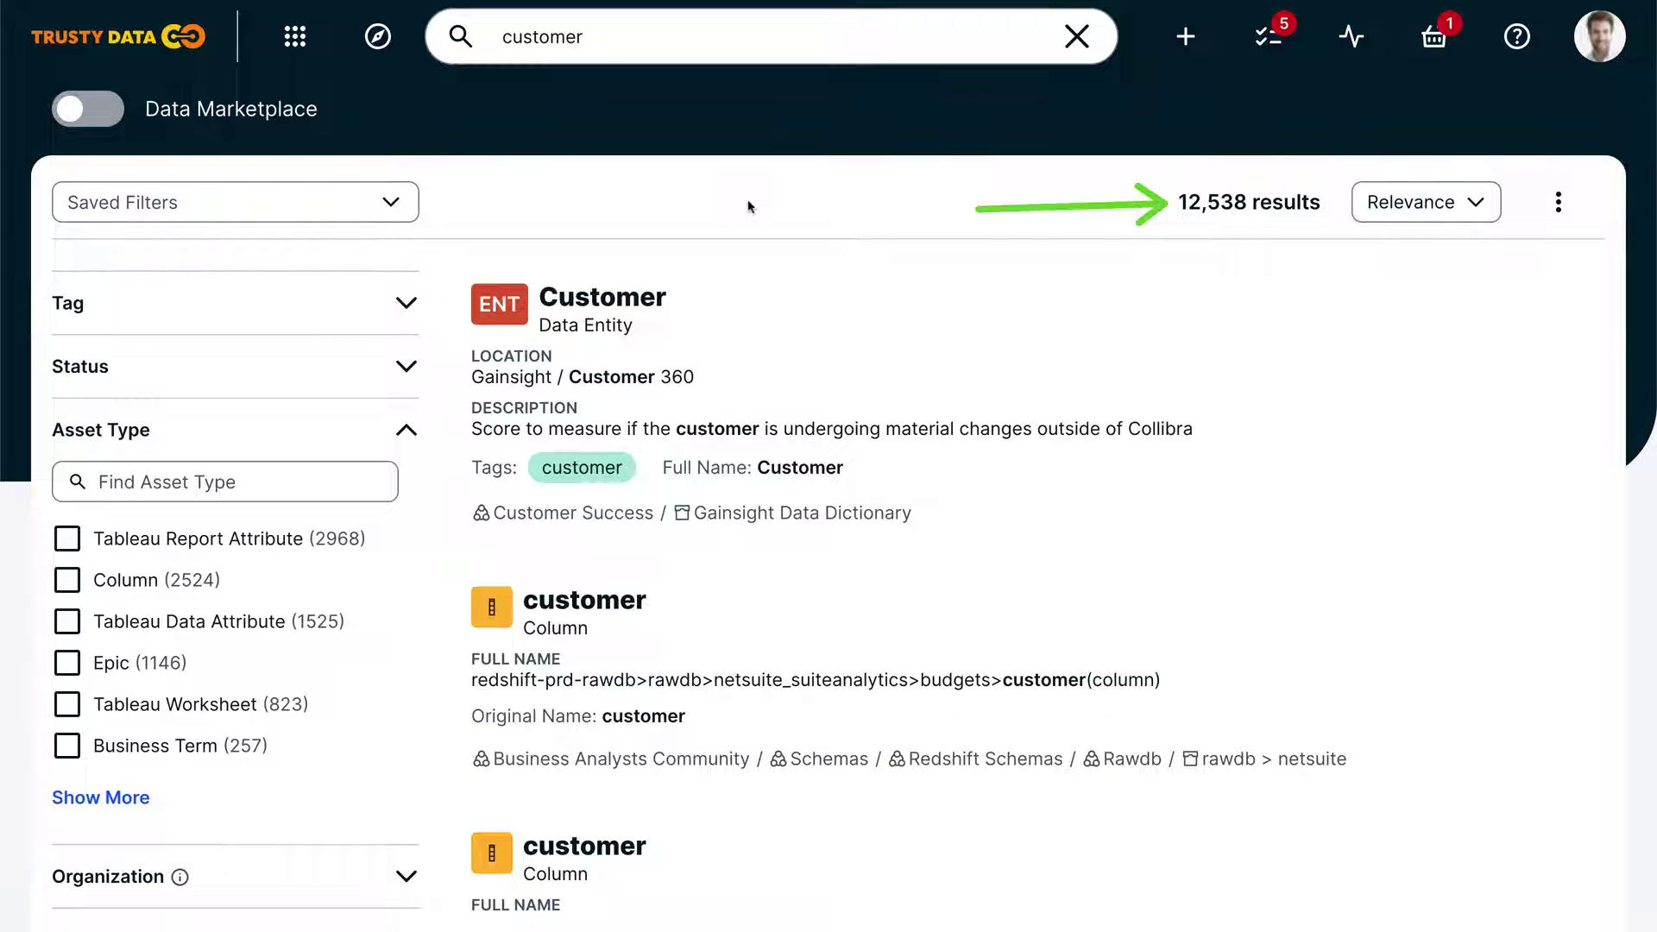
pyautogui.click(296, 36)
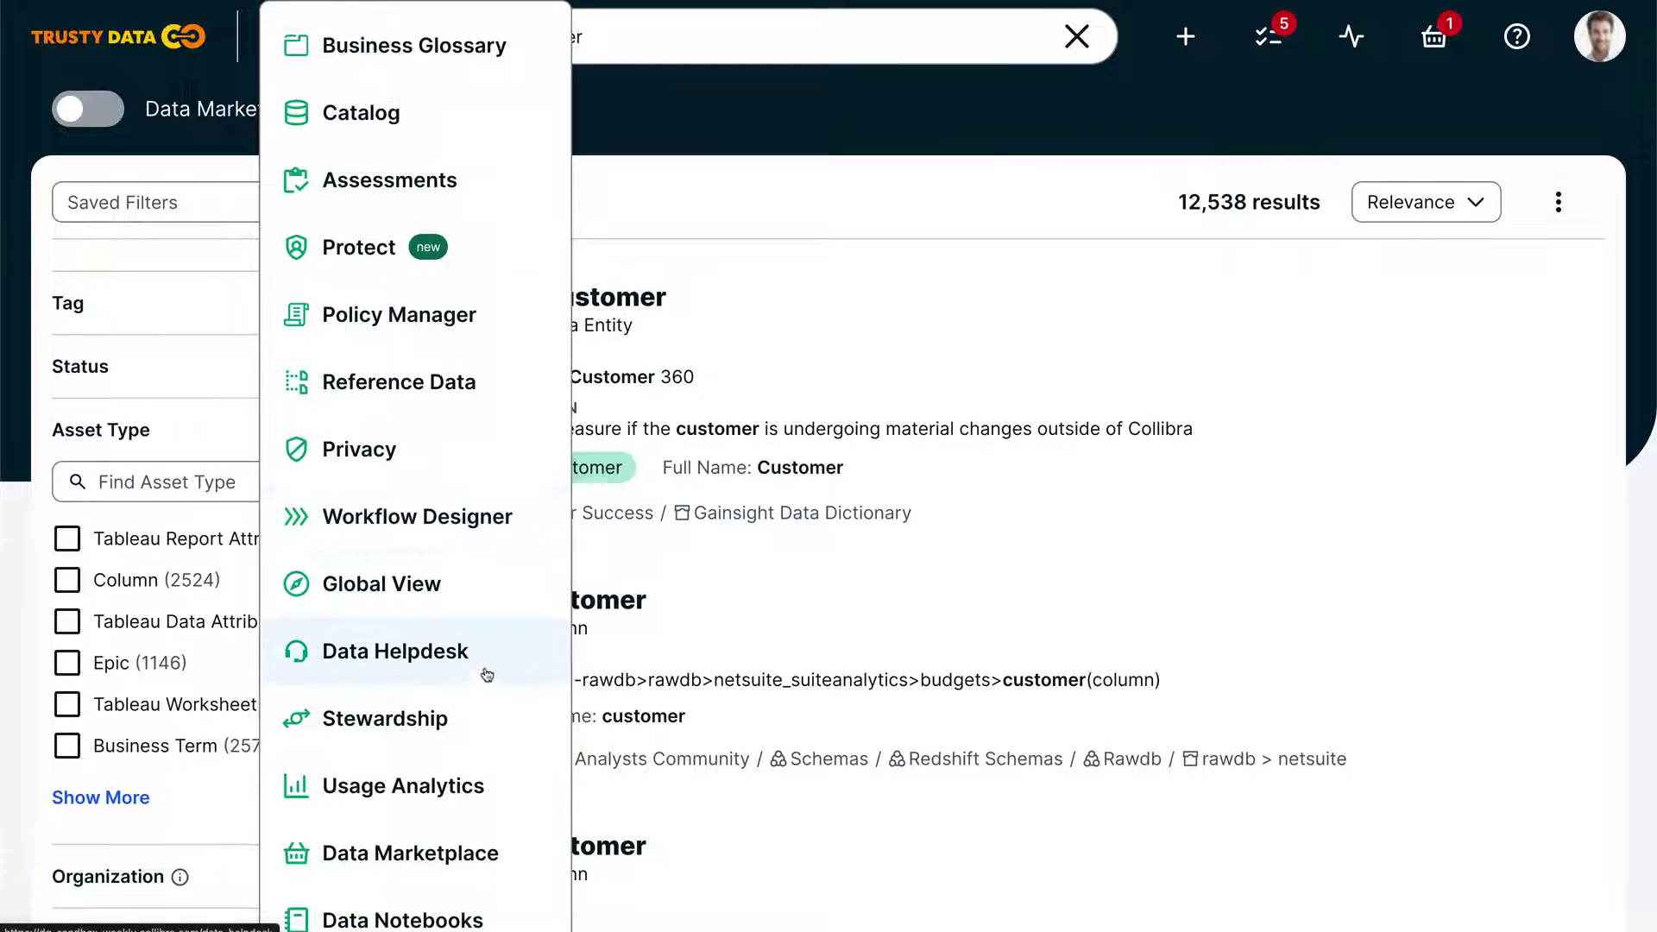
pyautogui.click(499, 783)
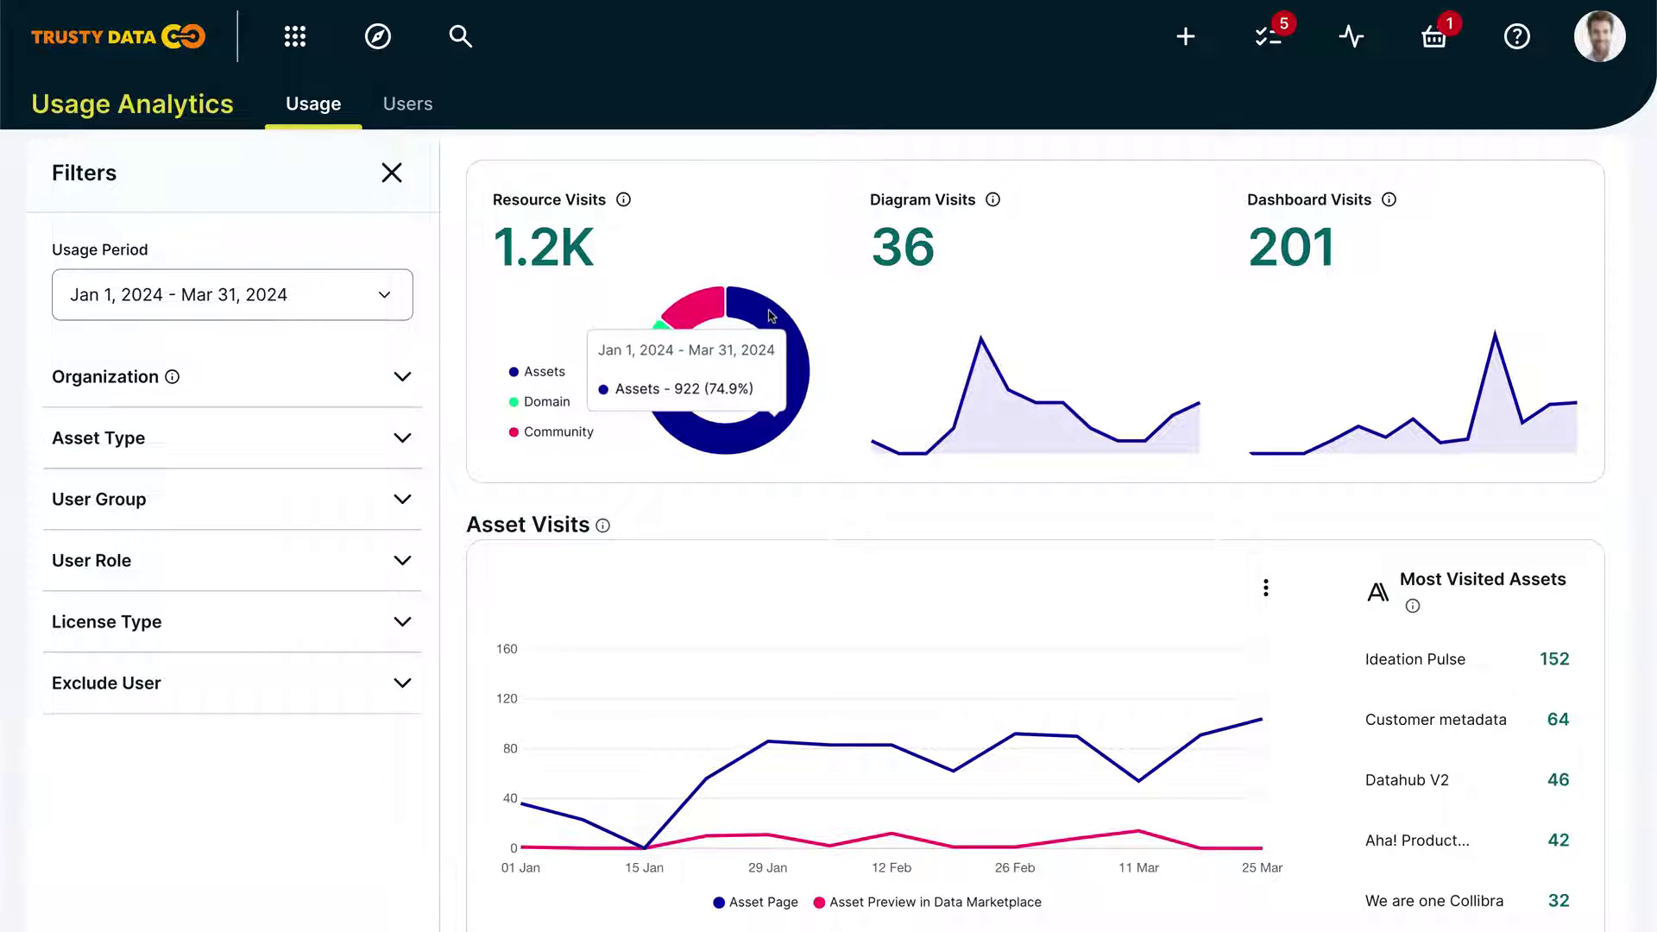
pyautogui.scroll(-3, 452, 510)
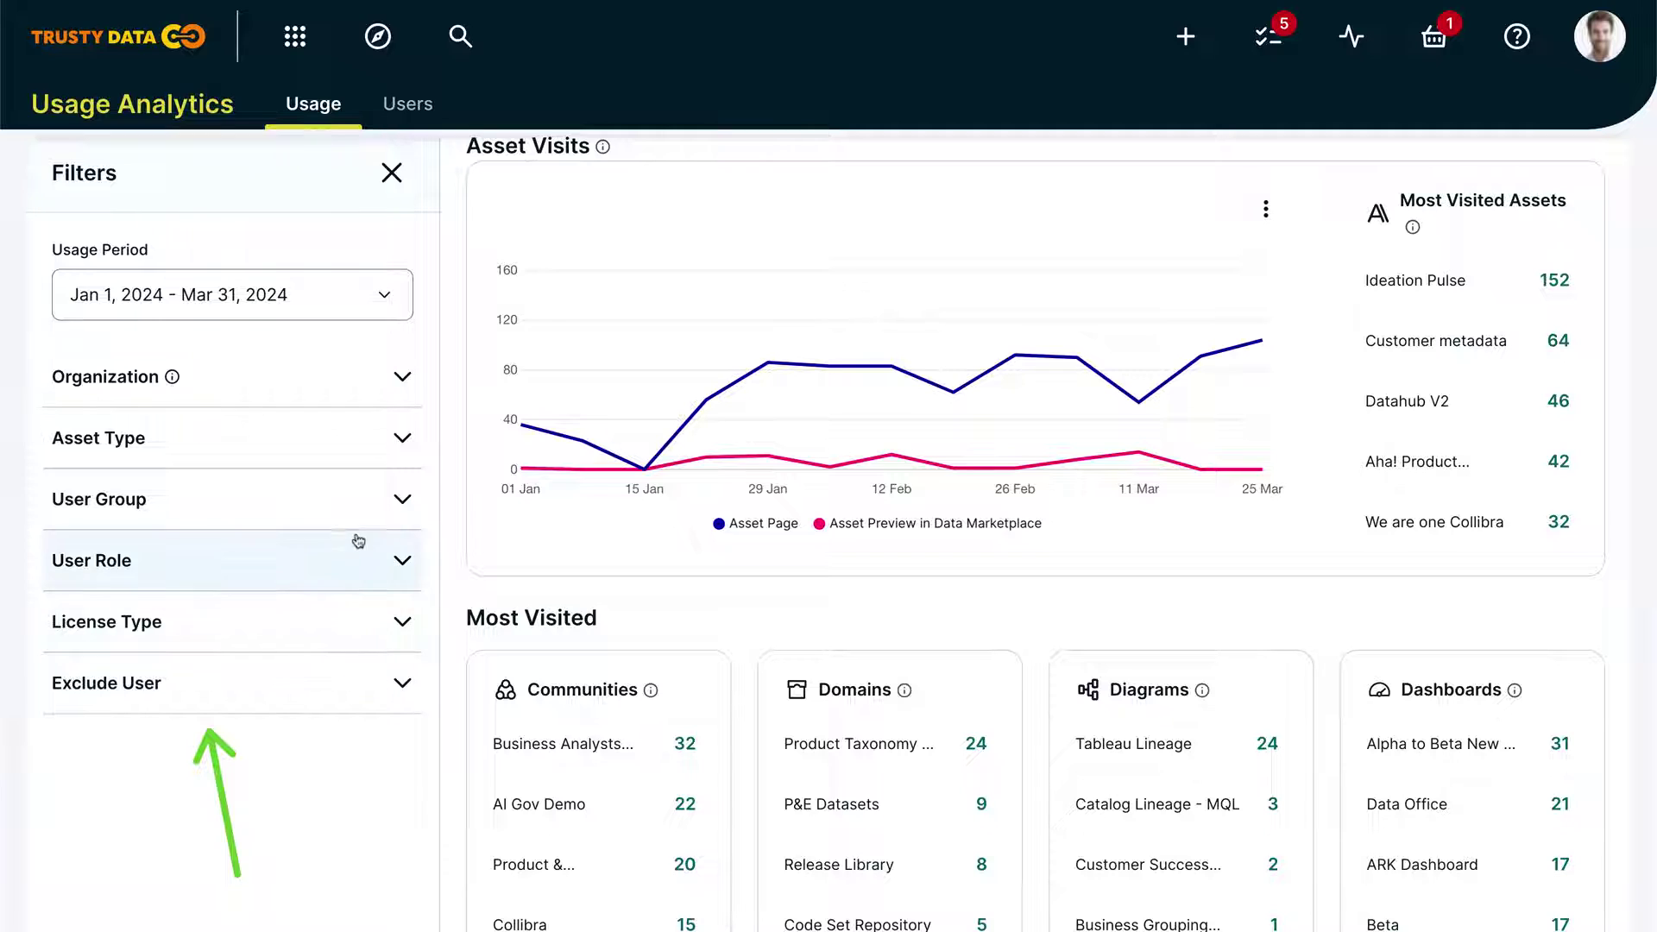
# Expand the User Role filter, search 'stew', and select Business Steward
pyautogui.click(376, 557)
pyautogui.click(271, 611)
pyautogui.write('stew')
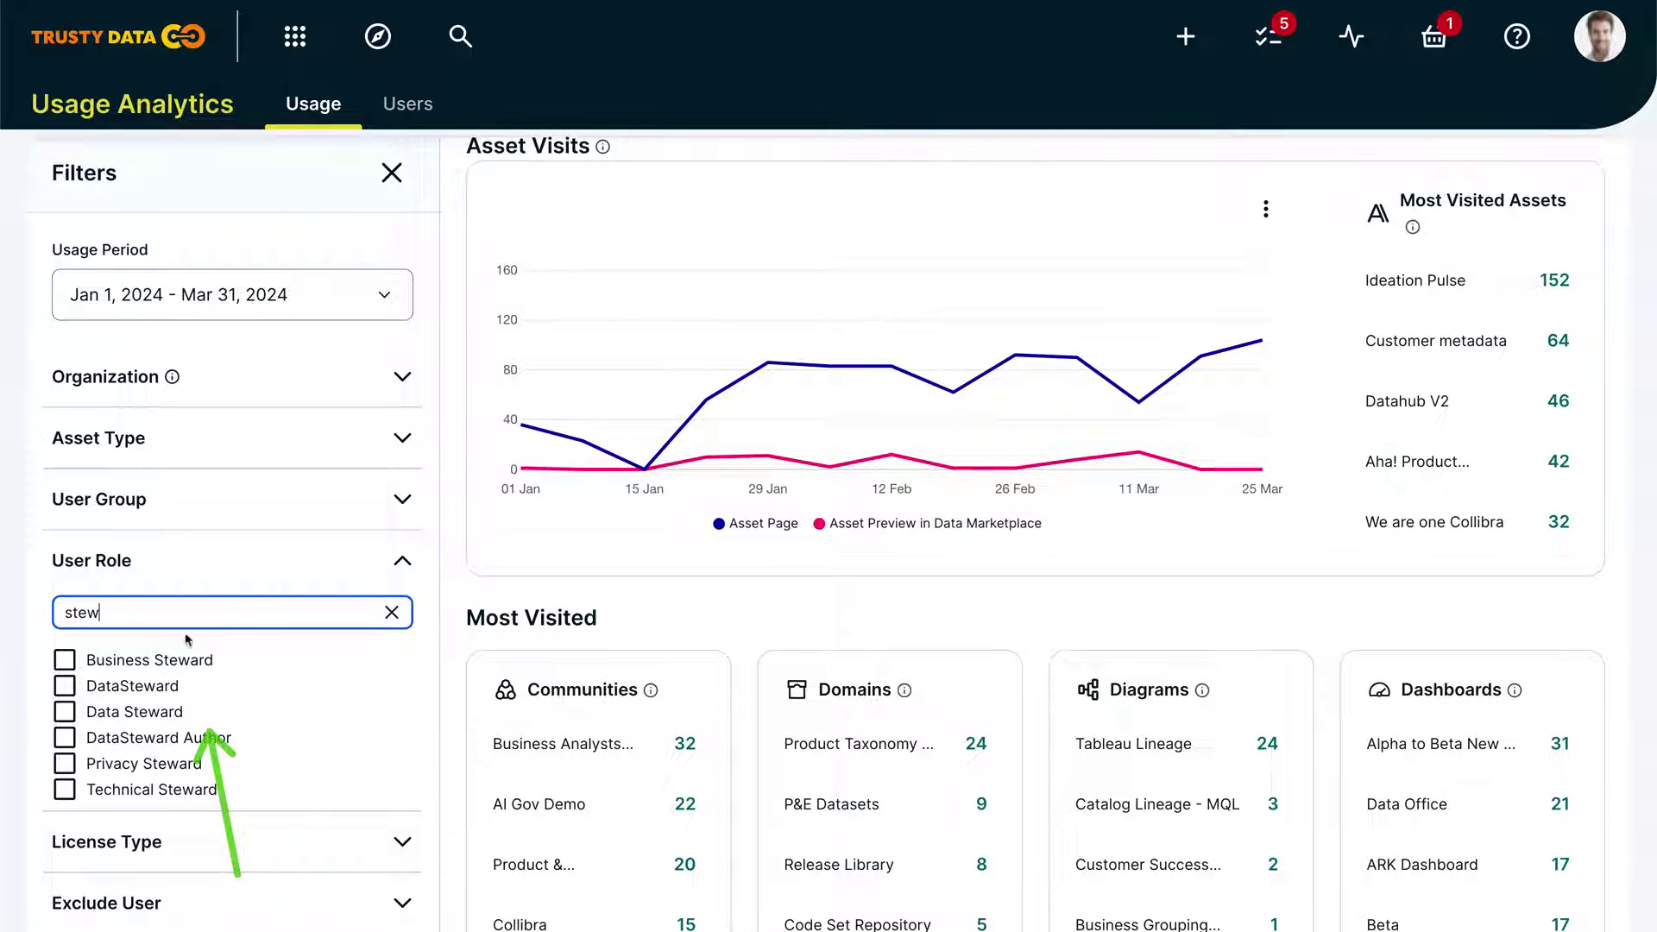
pyautogui.click(65, 661)
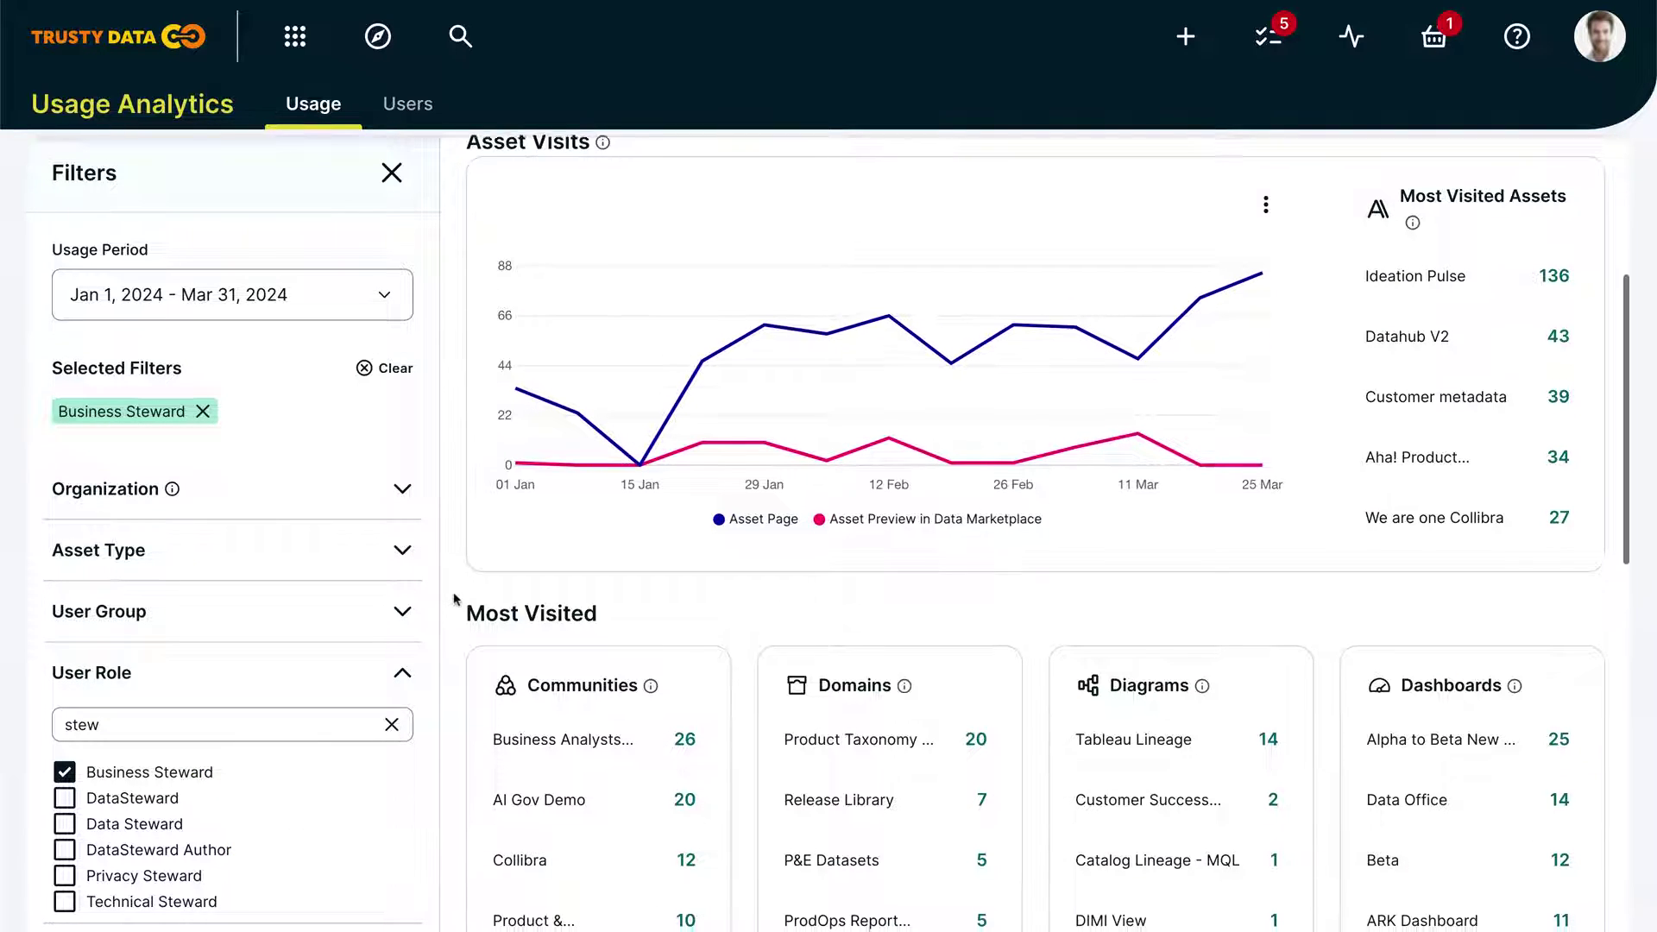
pyautogui.scroll(-3, 455, 599)
pyautogui.scroll(-1, 455, 598)
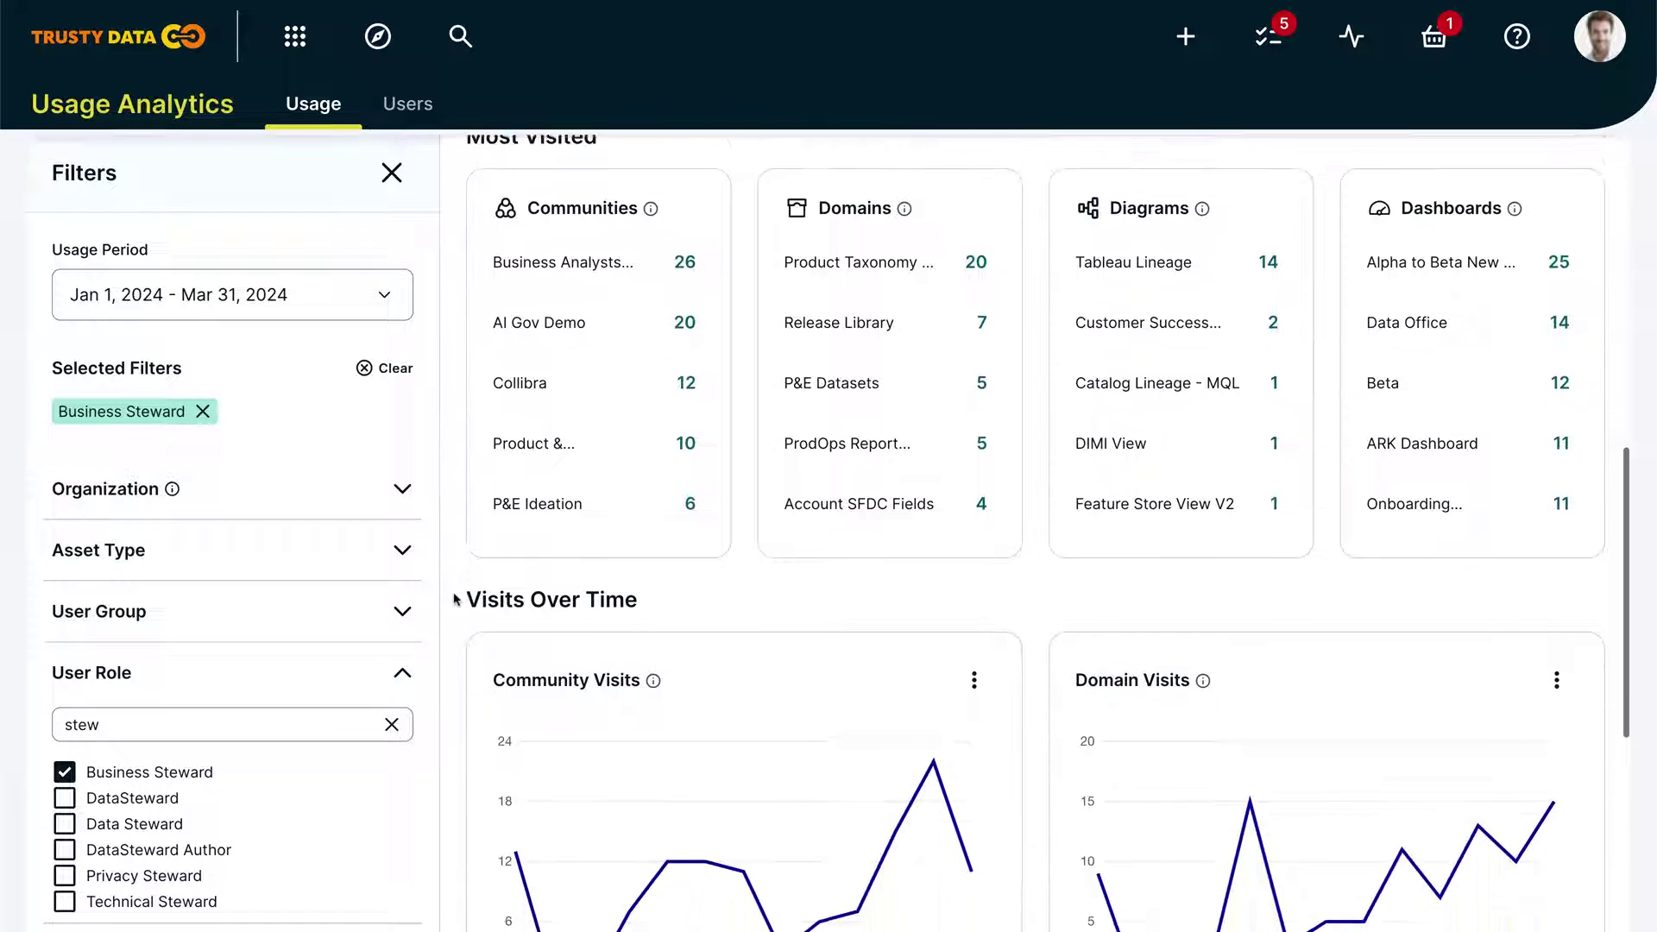
pyautogui.scroll(-1, 454, 599)
pyautogui.scroll(-1, 455, 598)
pyautogui.scroll(-1, 455, 598)
pyautogui.scroll(-1, 455, 598)
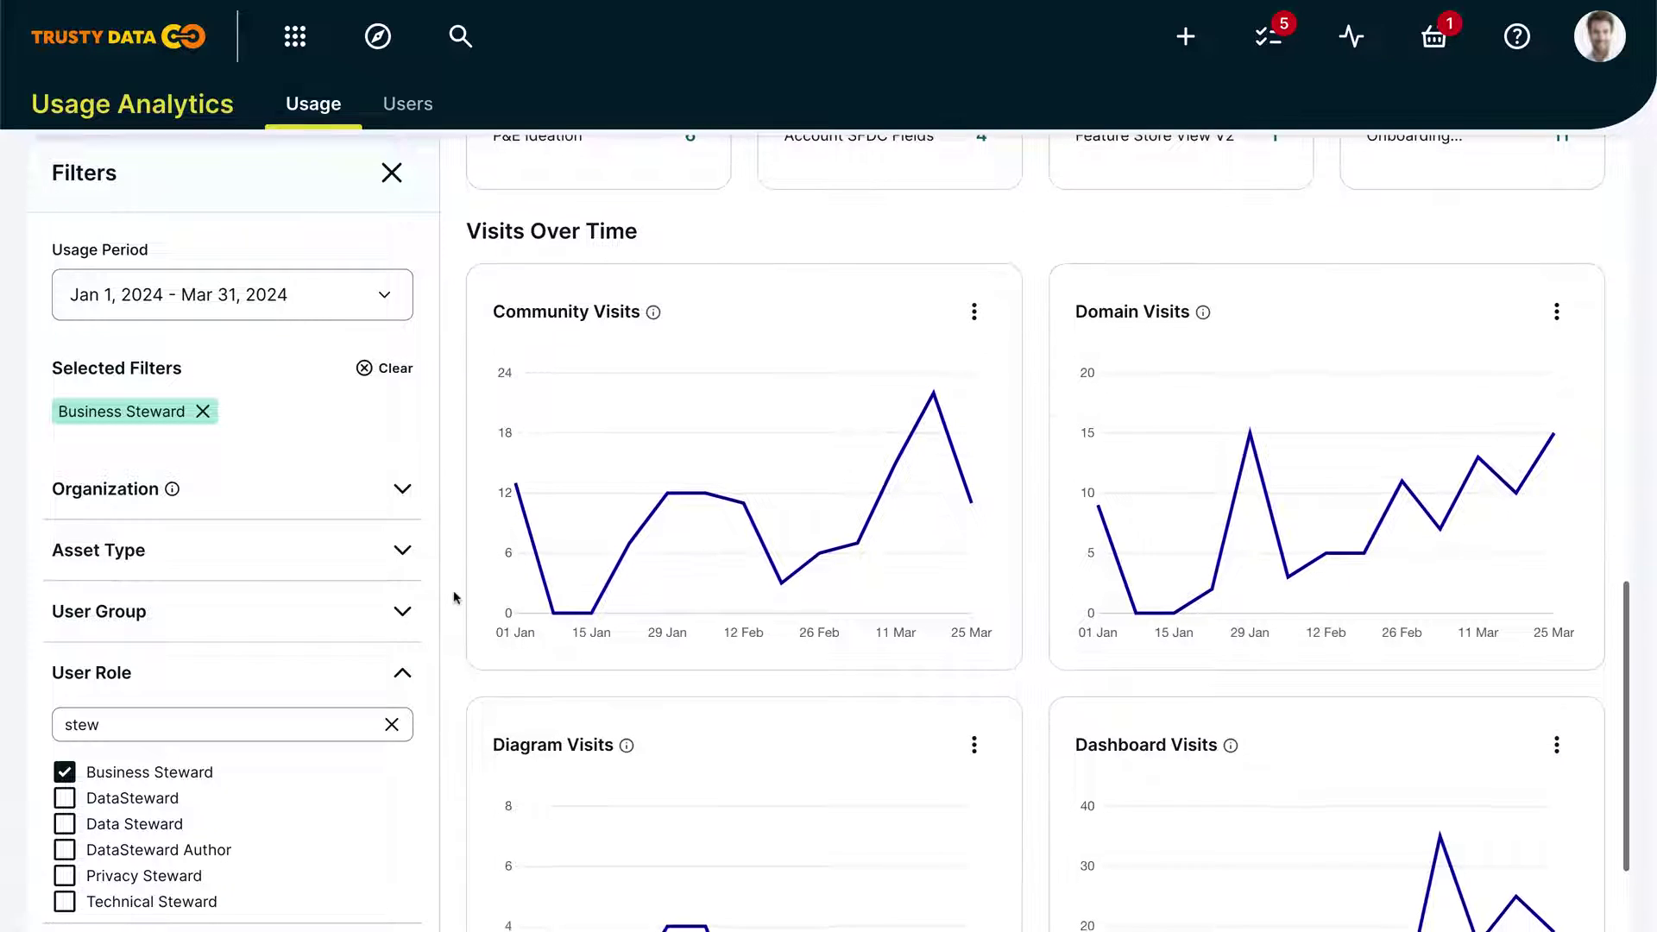
pyautogui.scroll(-1, 455, 599)
pyautogui.scroll(-2, 454, 599)
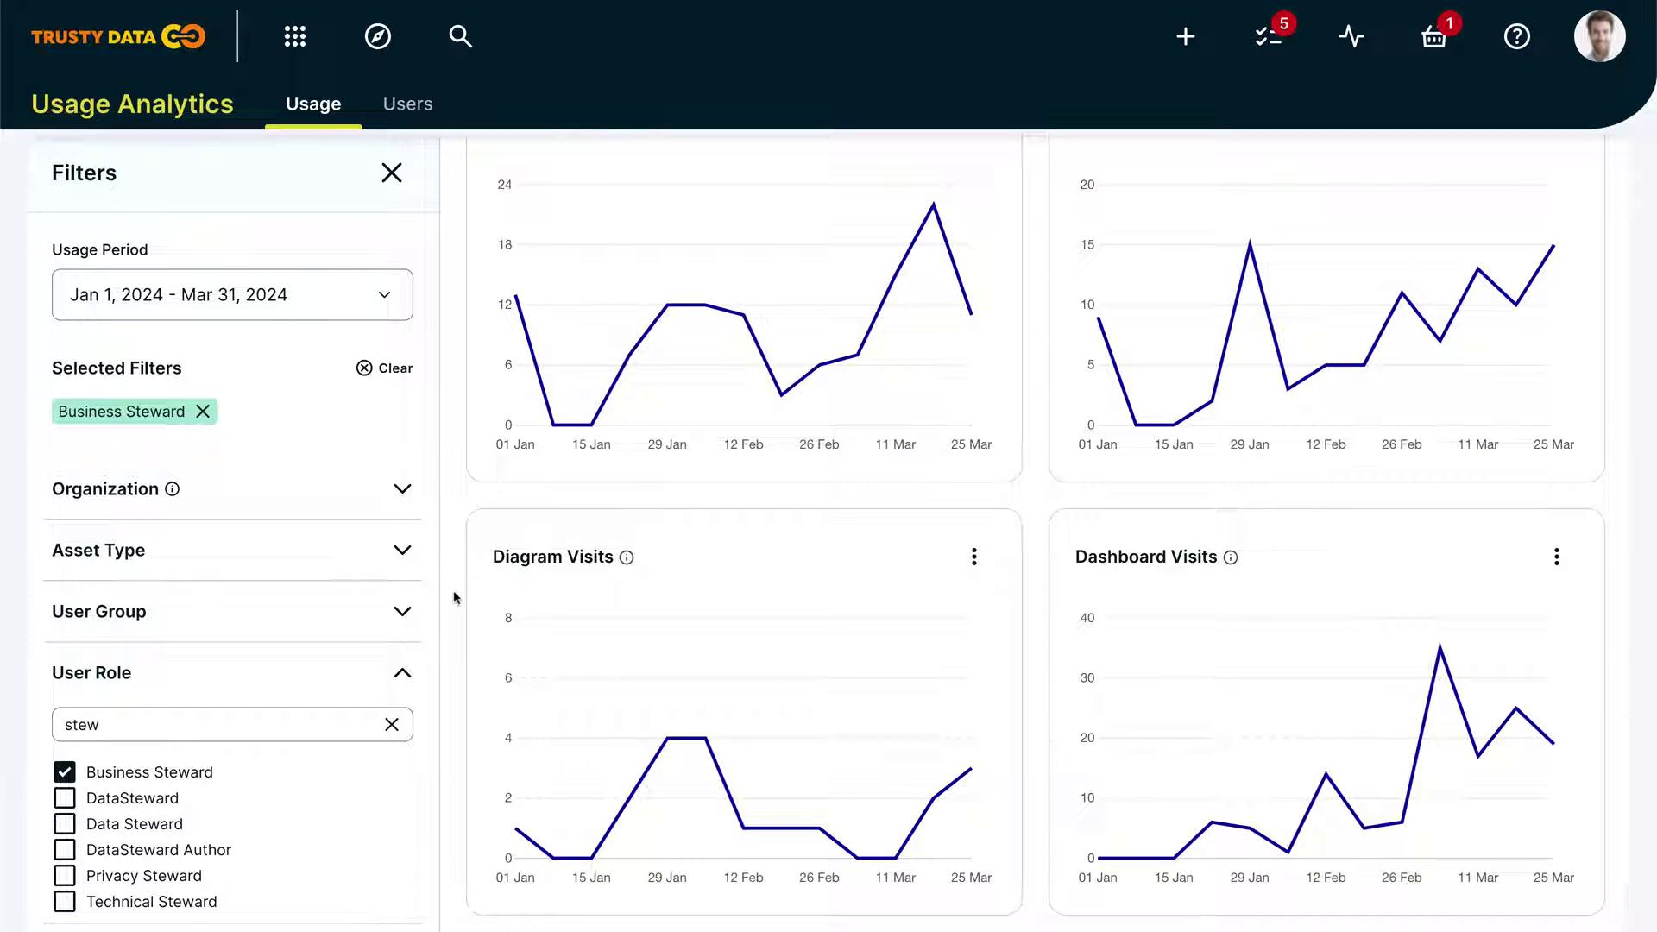